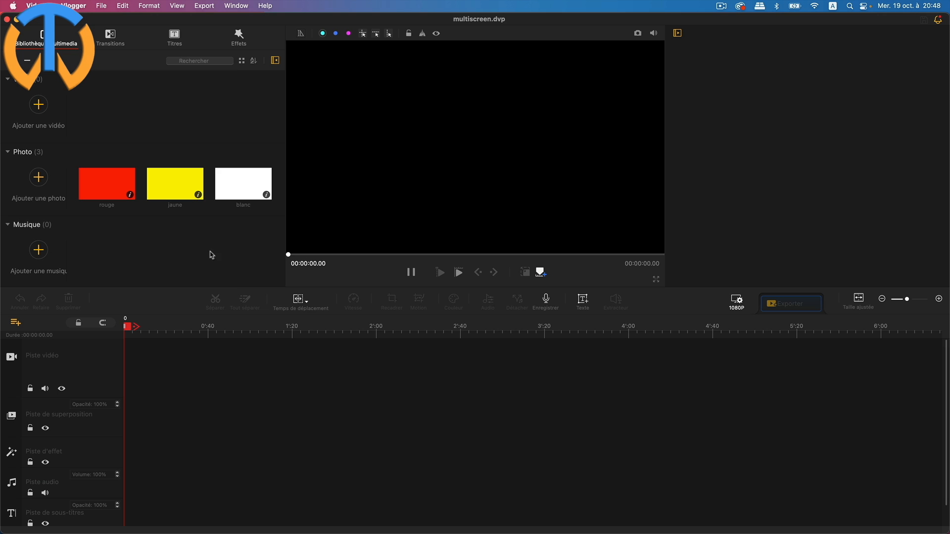
Step: Place the rouge, jaune and blanc photos on the video track and add two more overlay tracks
drag(117, 131, 229, 192)
drag(119, 187, 152, 366)
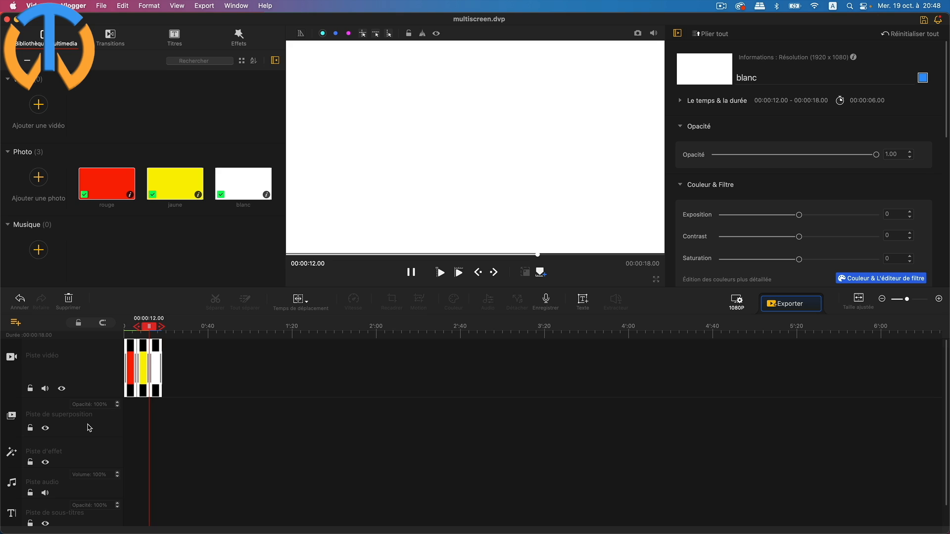
click(13, 433)
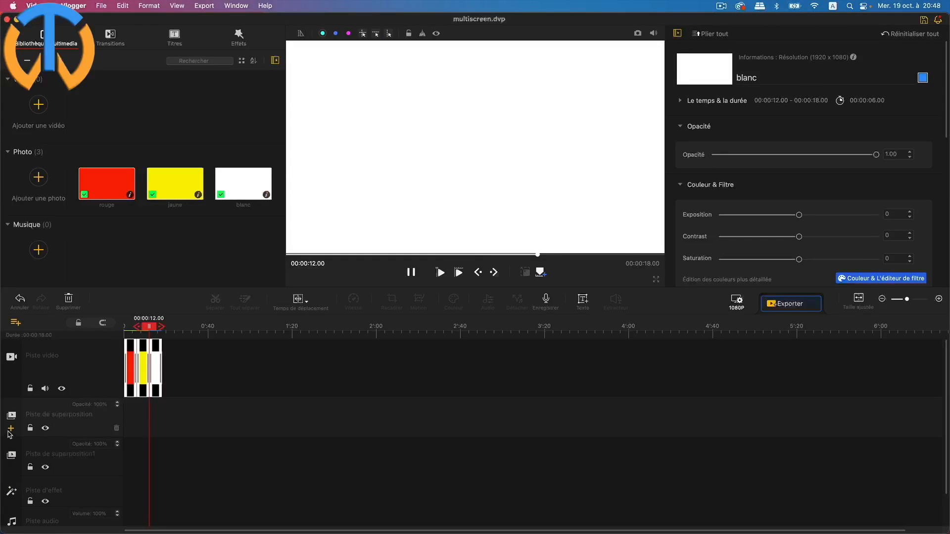
click(11, 428)
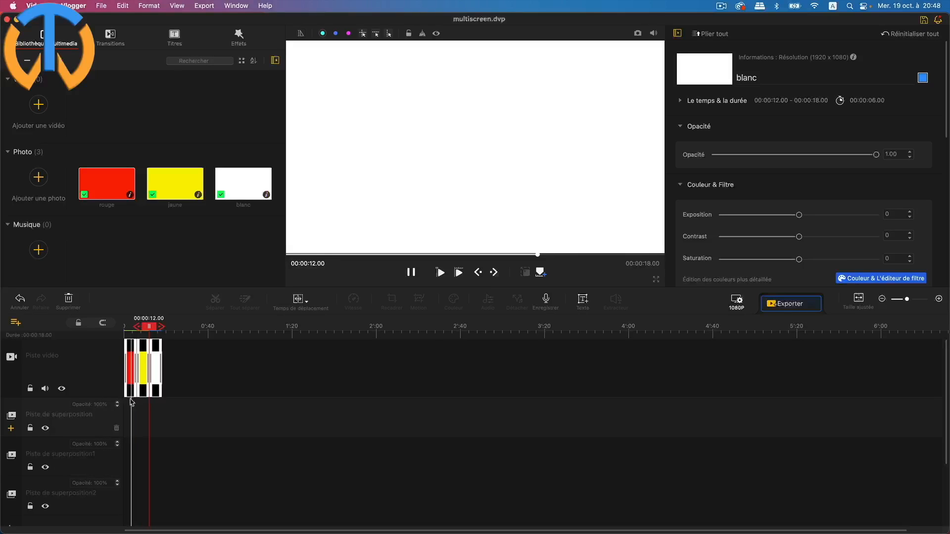
Step: Move blanc, jaune and rouge from the video track to the start of the first, second and third overlay tracks respectively
click(157, 373)
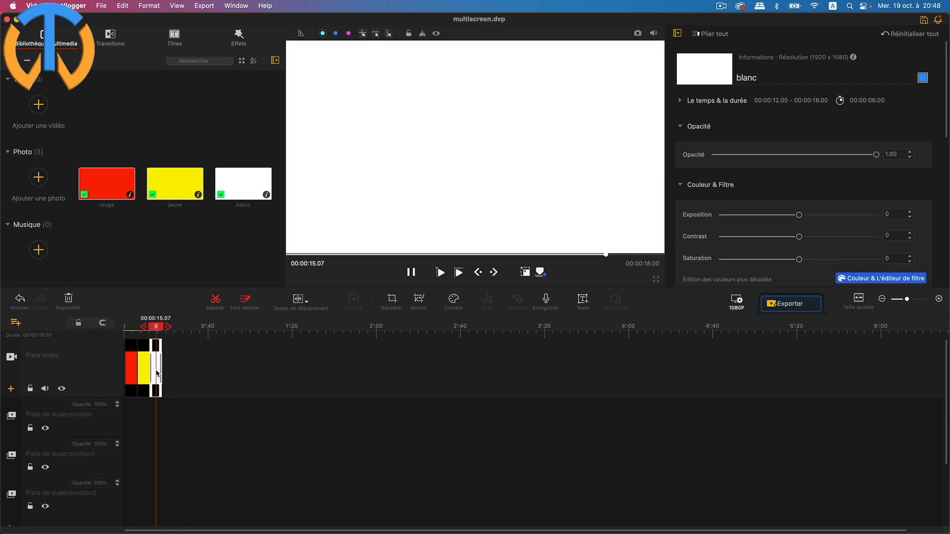
drag(156, 373, 130, 418)
click(144, 369)
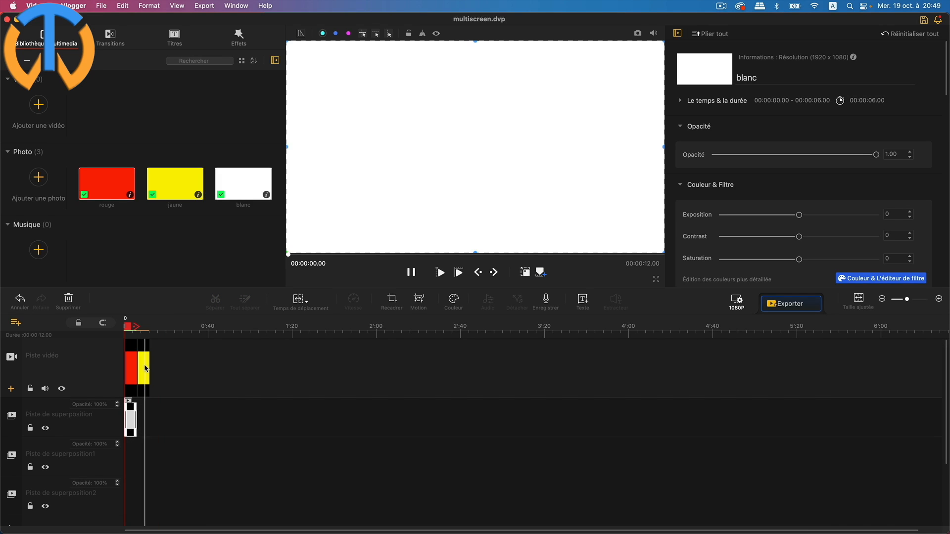
drag(145, 369, 125, 460)
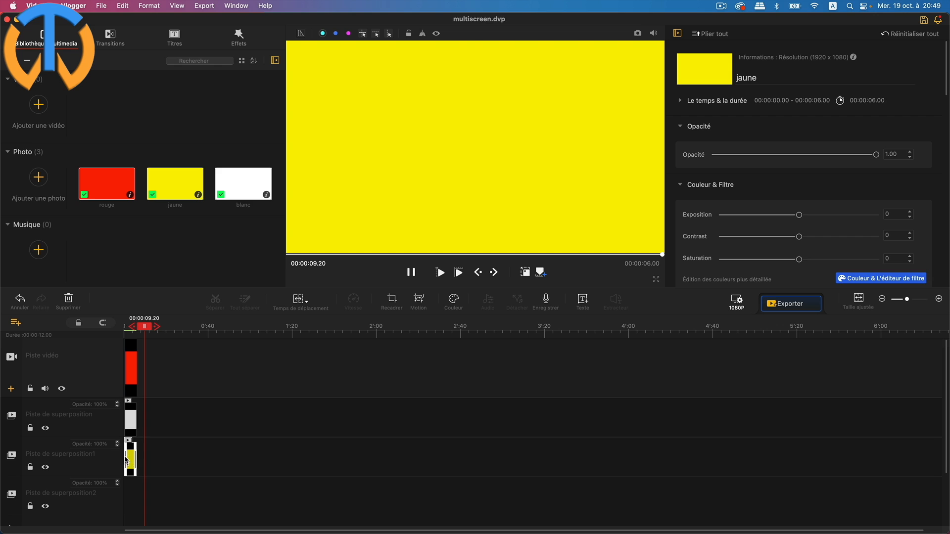
click(132, 372)
drag(133, 371, 121, 502)
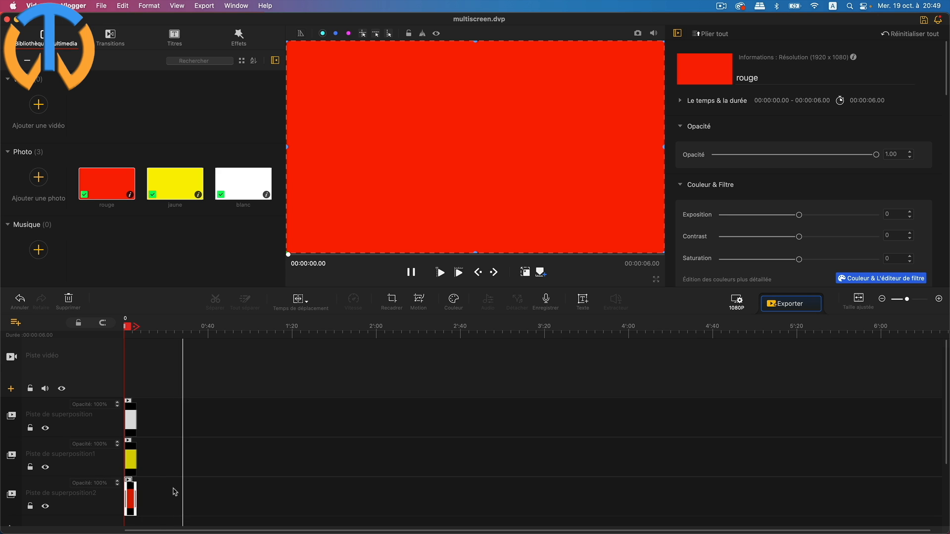
Step: Shift the rouge photo rightward in the preview to expose the layer beneath, and shift the jaune photo rightward as well
click(130, 497)
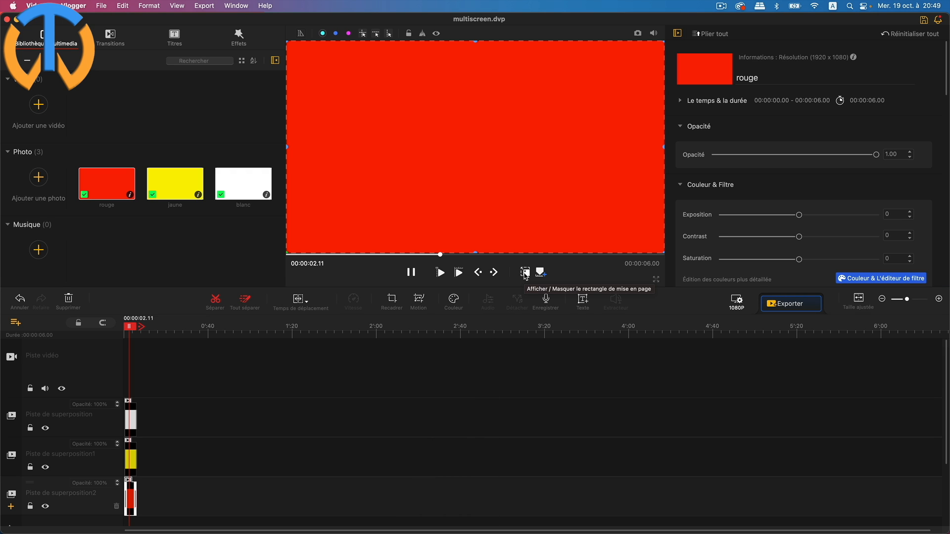
click(524, 272)
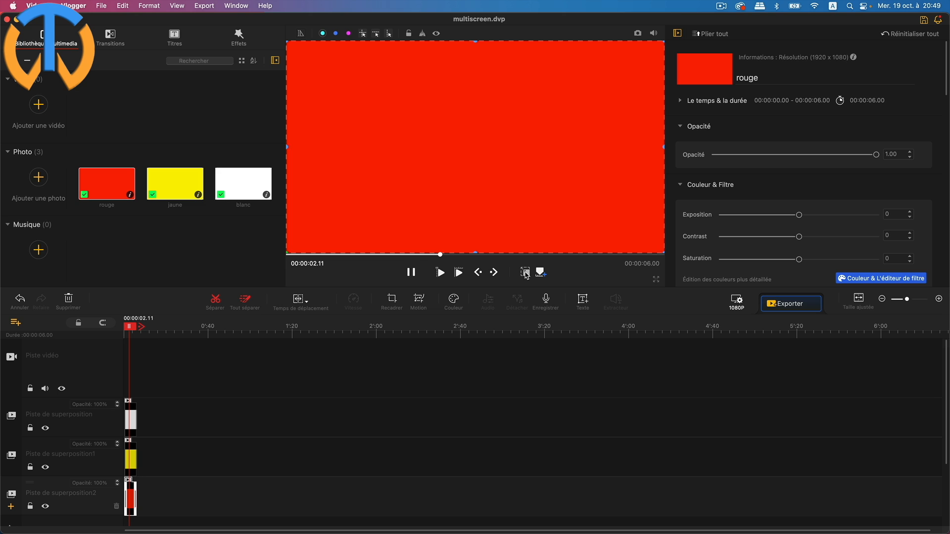
click(498, 214)
drag(499, 216, 645, 210)
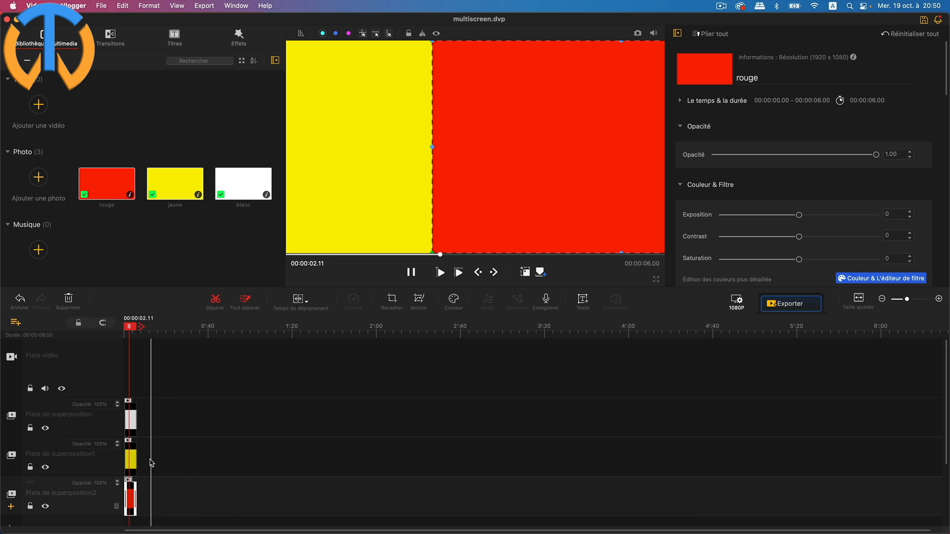
click(132, 459)
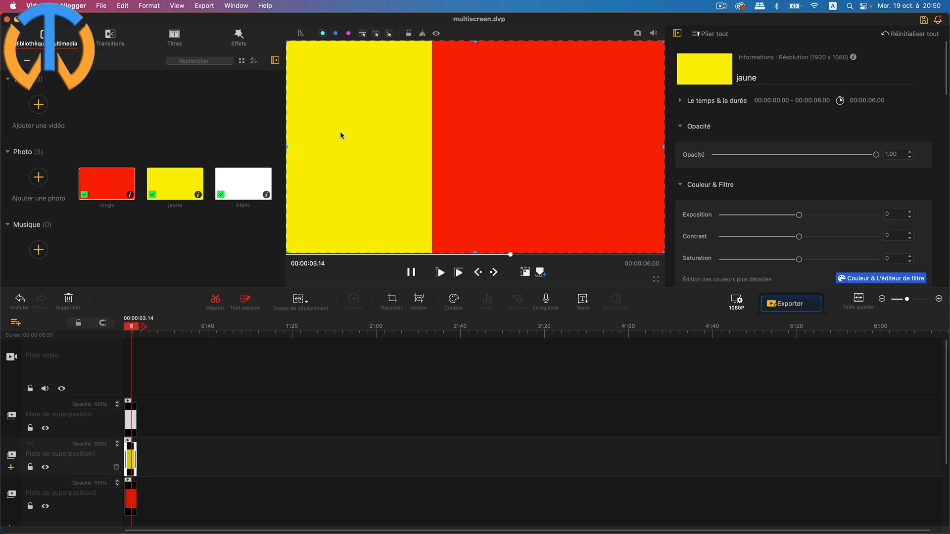
drag(352, 146, 417, 144)
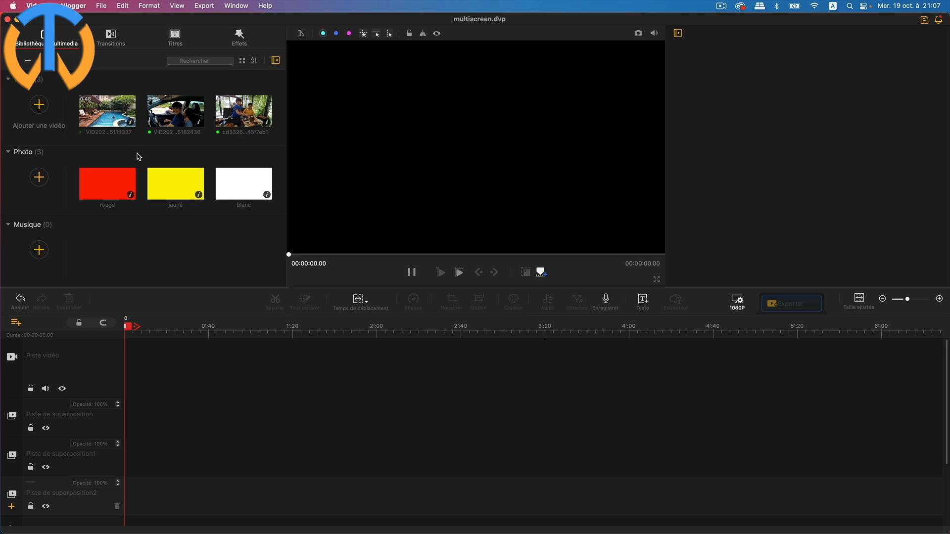
Step: Place the pool, car and restaurant videos at the start of the first, second and third overlay tracks respectively
drag(105, 118, 131, 433)
drag(179, 113, 134, 459)
drag(232, 113, 133, 407)
scroll(257, 475, up, 3)
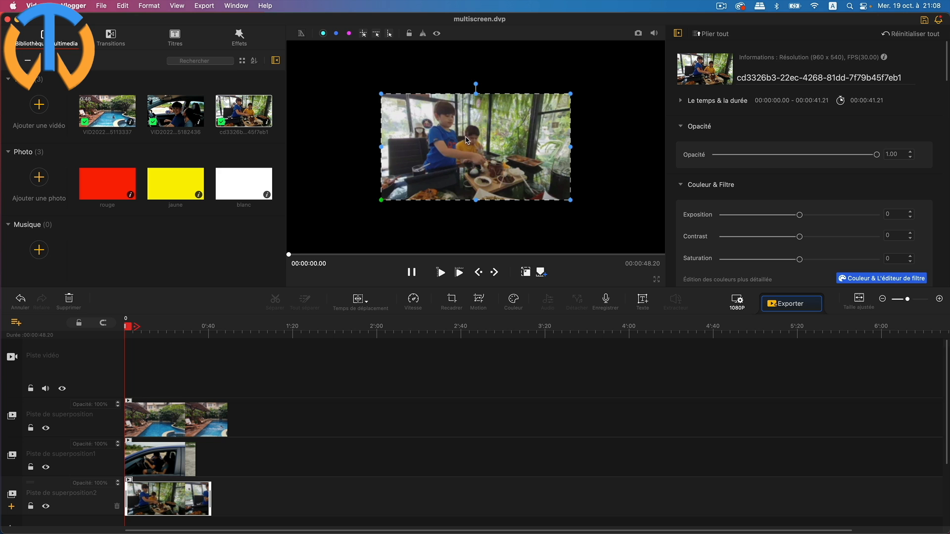
Step: Reposition the restaurant clip down and rightward and the car clip leftward in the preview
drag(467, 142, 526, 166)
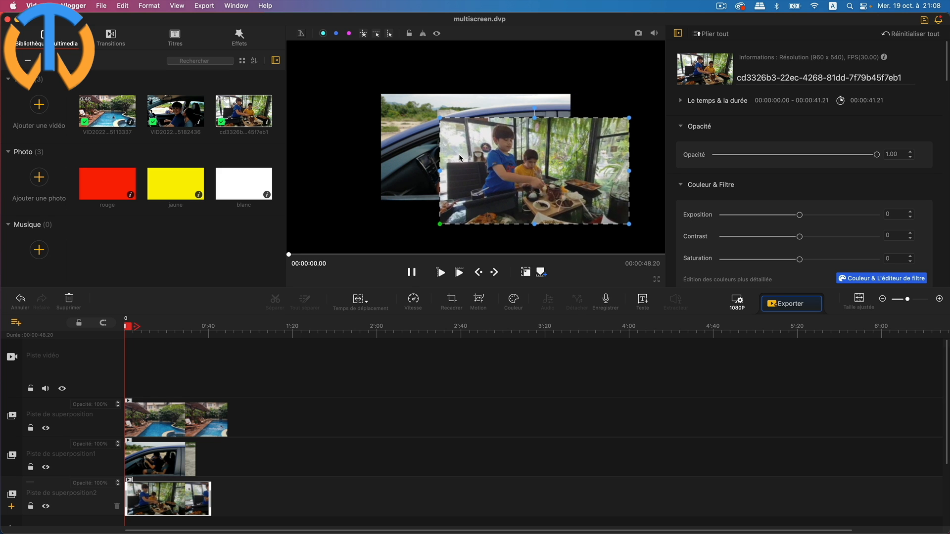
drag(415, 160, 350, 164)
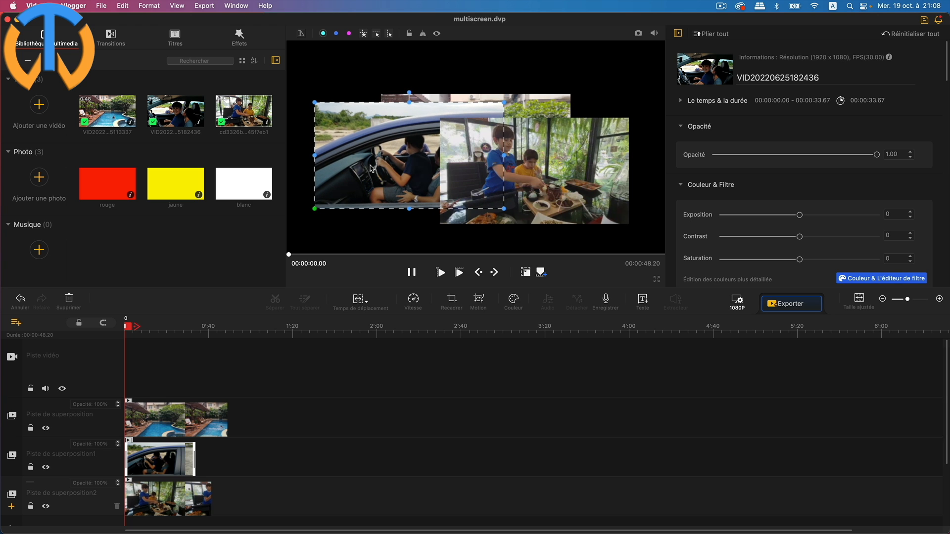
Step: Fit the restaurant clip to the full screen width in its transform settings
click(575, 173)
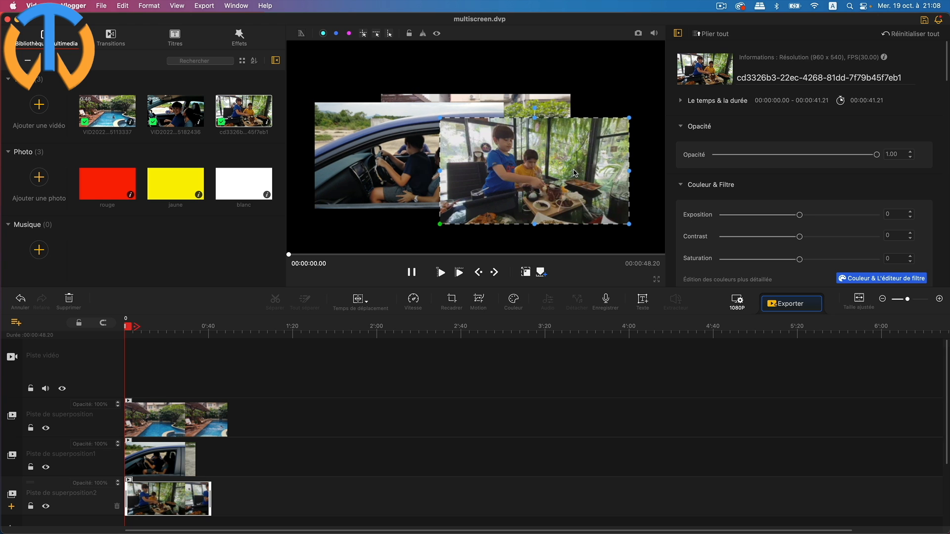
scroll(780, 187, down, 5)
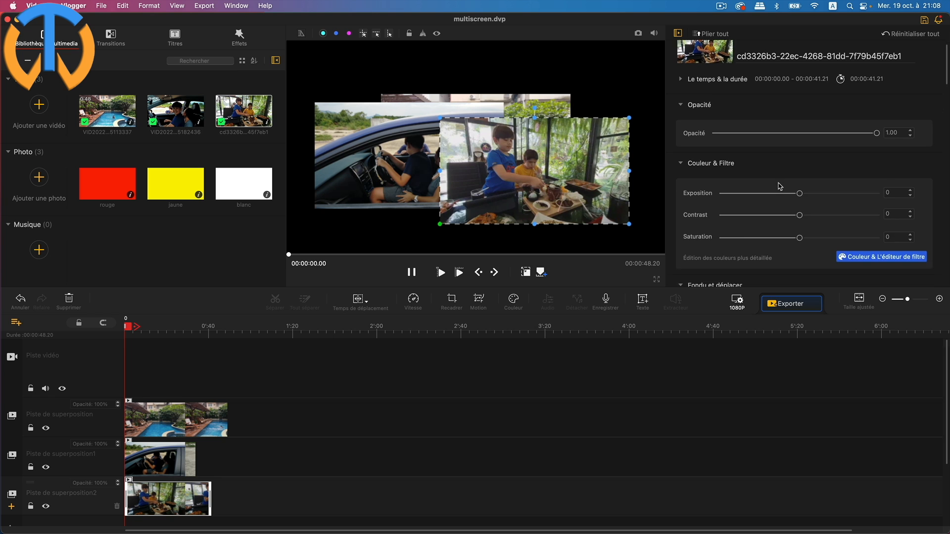
scroll(779, 190, down, 7)
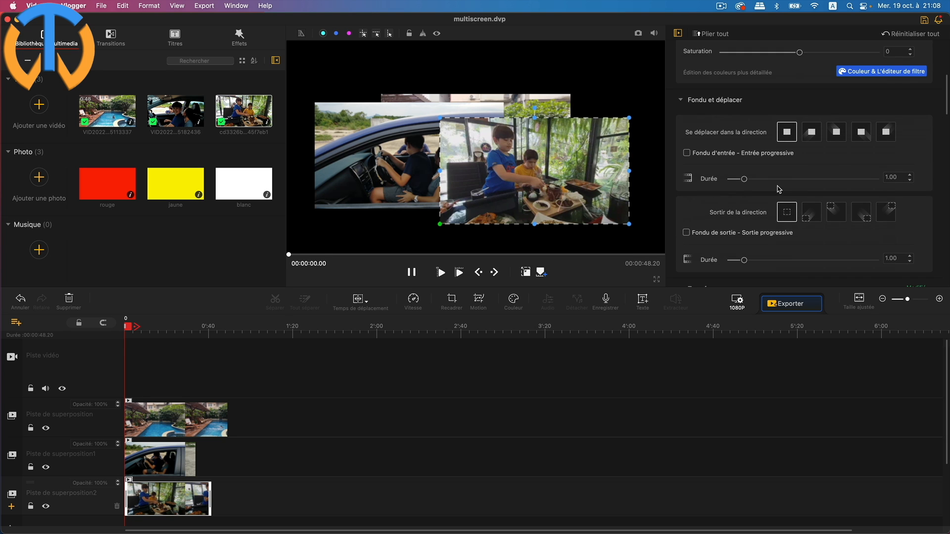
scroll(779, 190, down, 3)
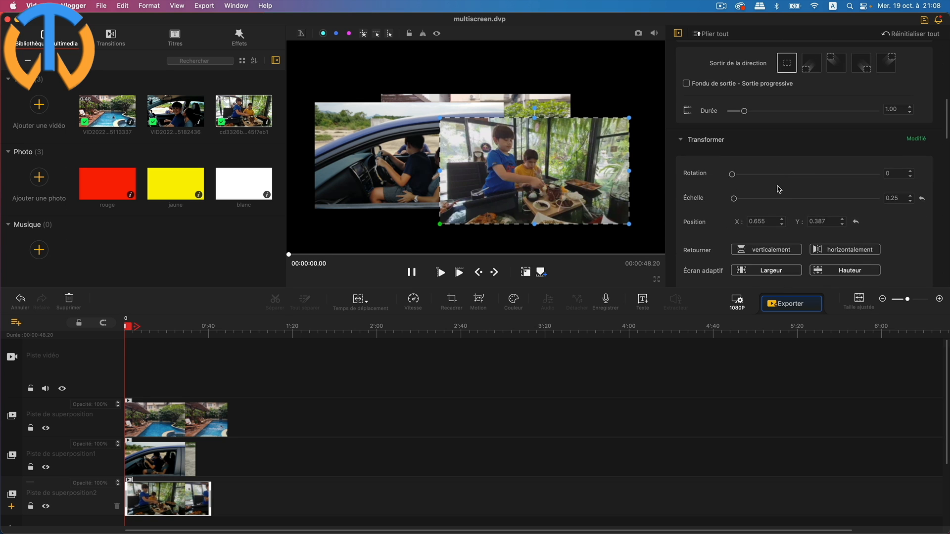
click(768, 241)
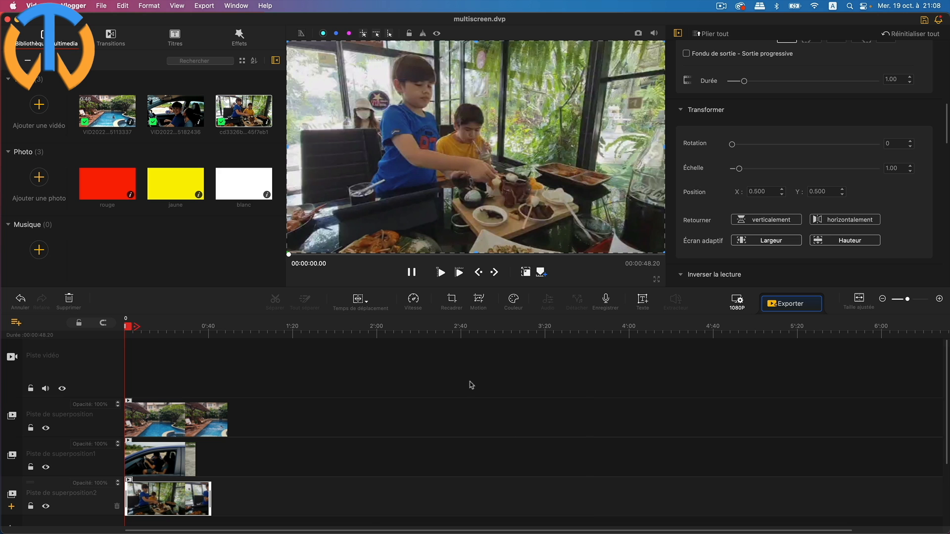
Step: Fit the car clip and the pool clip to the full screen width
click(158, 465)
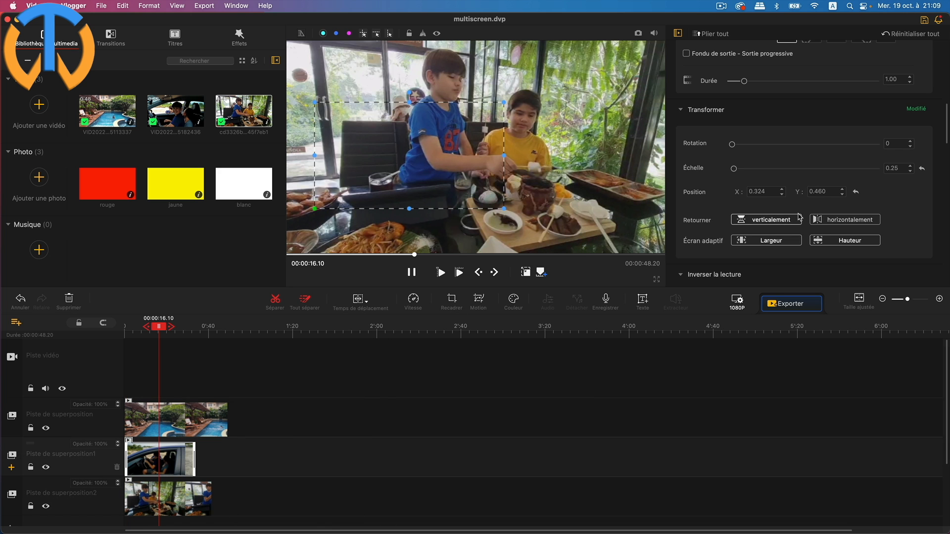
click(773, 241)
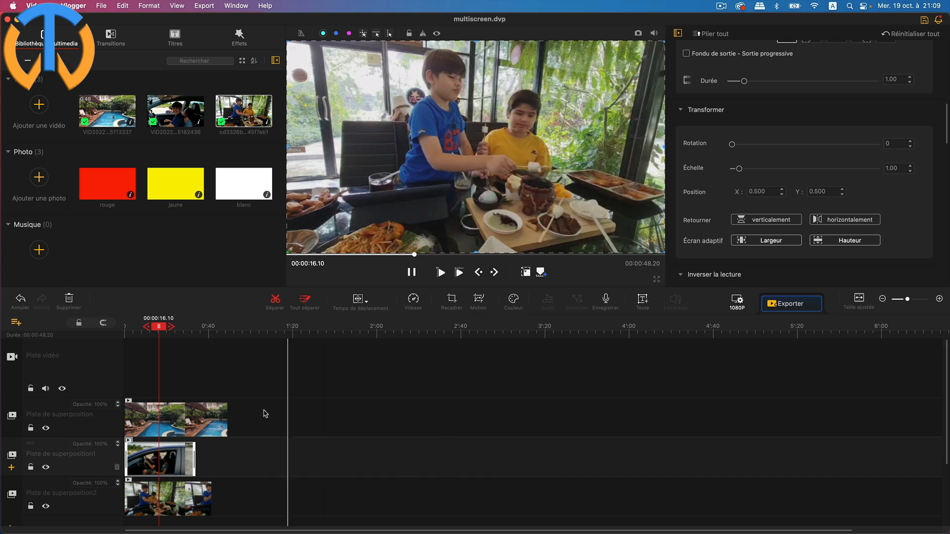
click(192, 422)
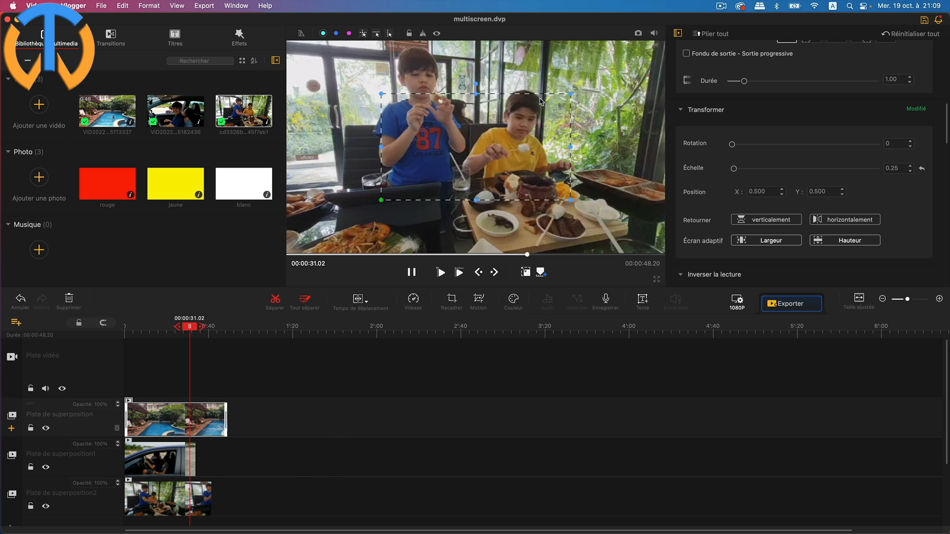
click(765, 242)
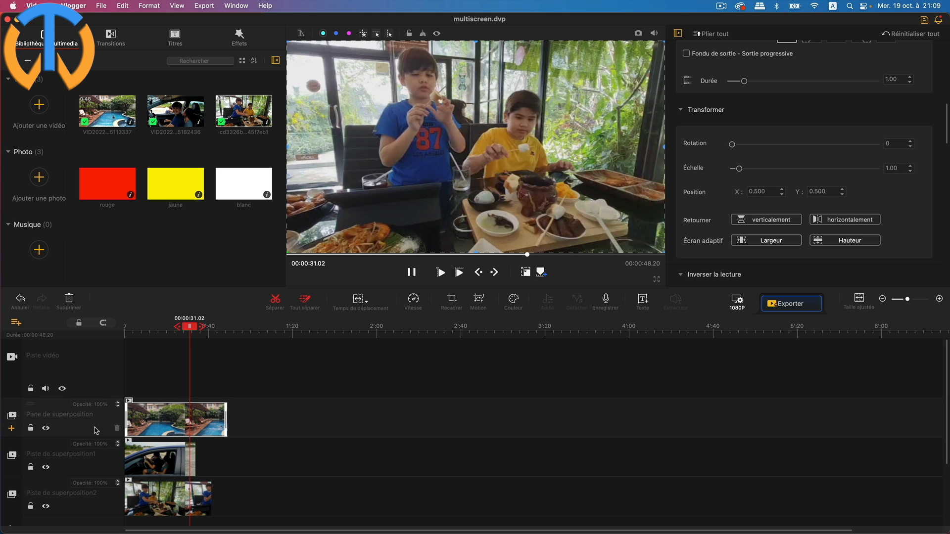
click(46, 429)
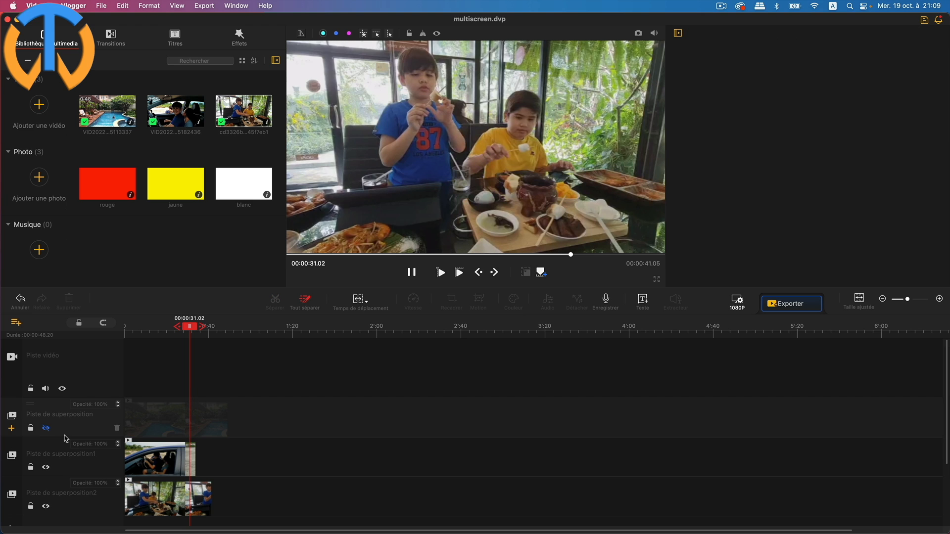
click(46, 468)
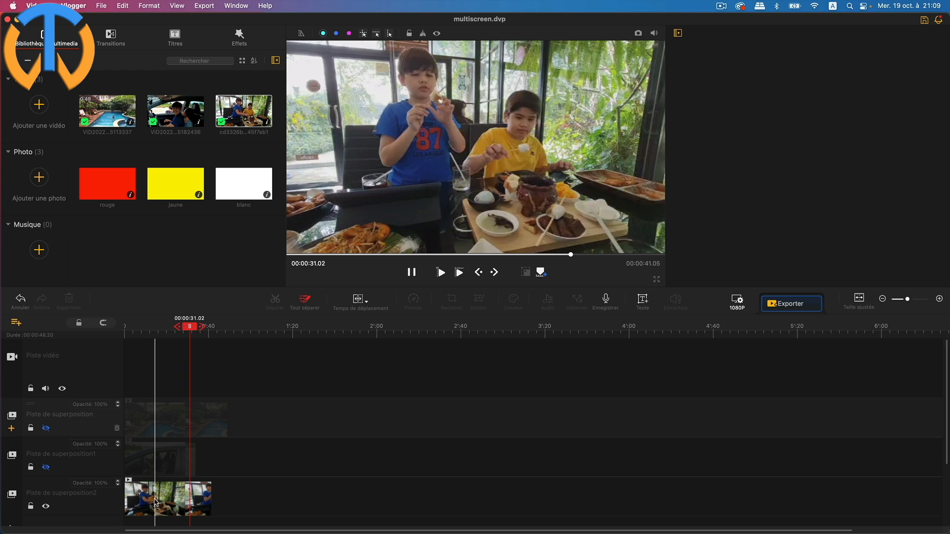
click(46, 468)
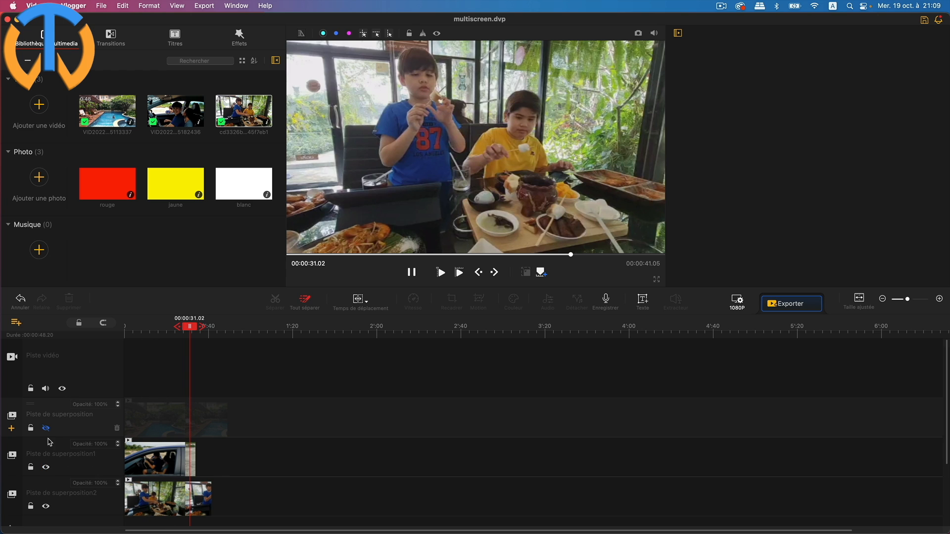
click(46, 428)
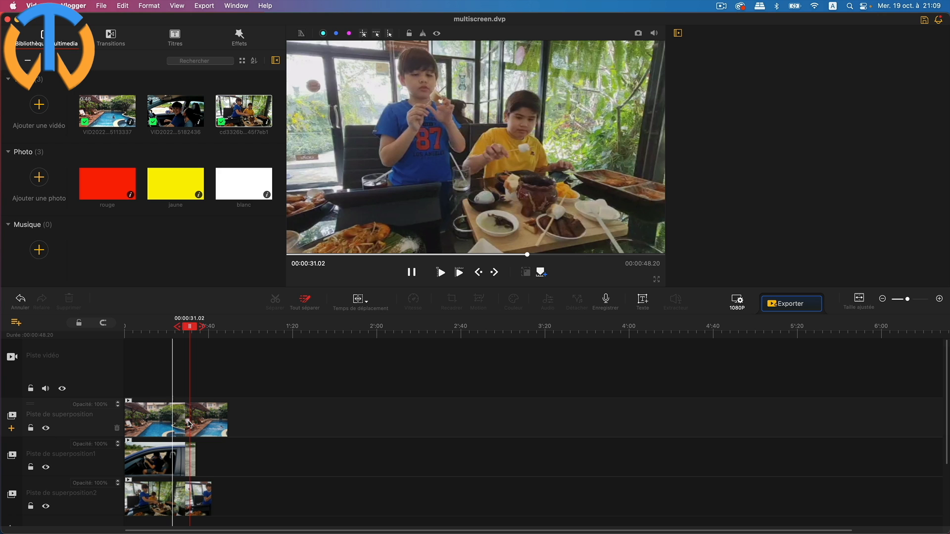
Step: Hide the car and restaurant overlay tracks and trim the pool clip to about 21 seconds
click(46, 468)
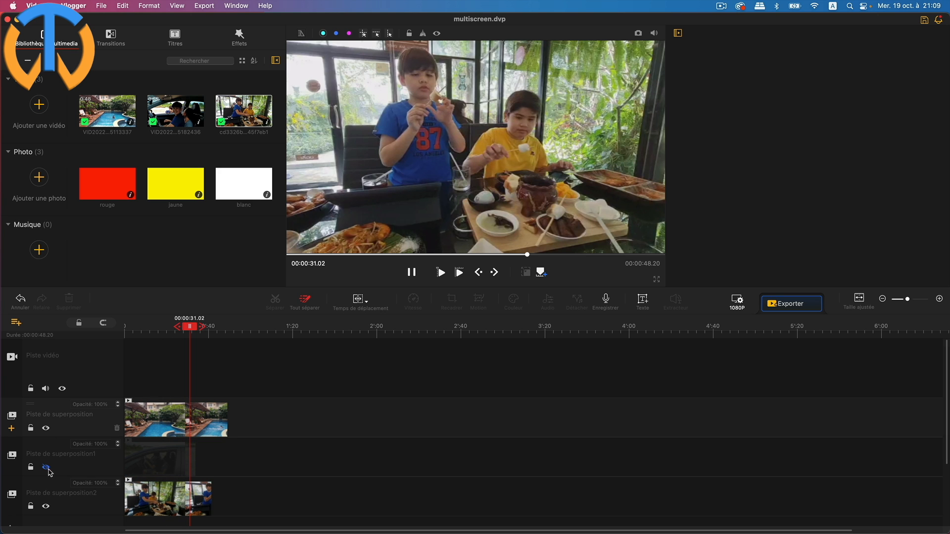
click(46, 507)
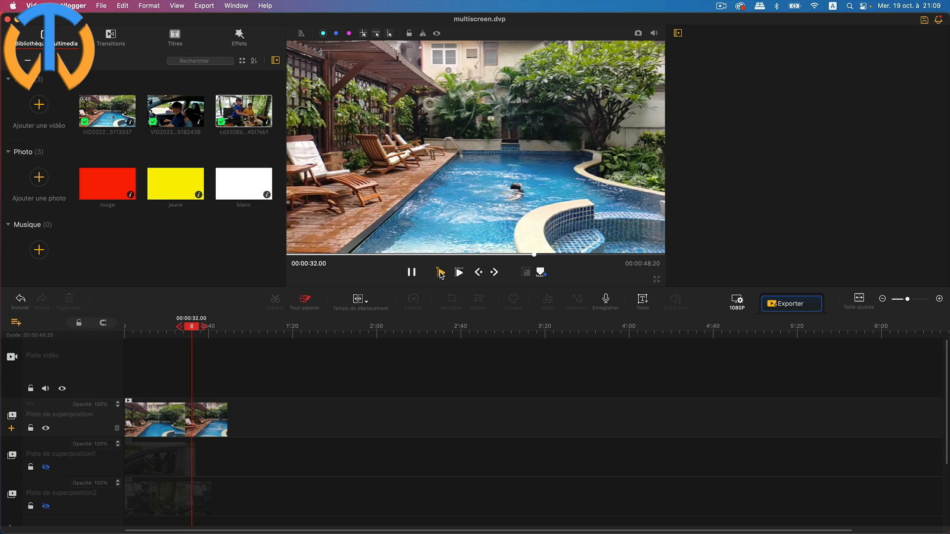
click(132, 416)
drag(132, 416, 139, 417)
drag(225, 418, 162, 422)
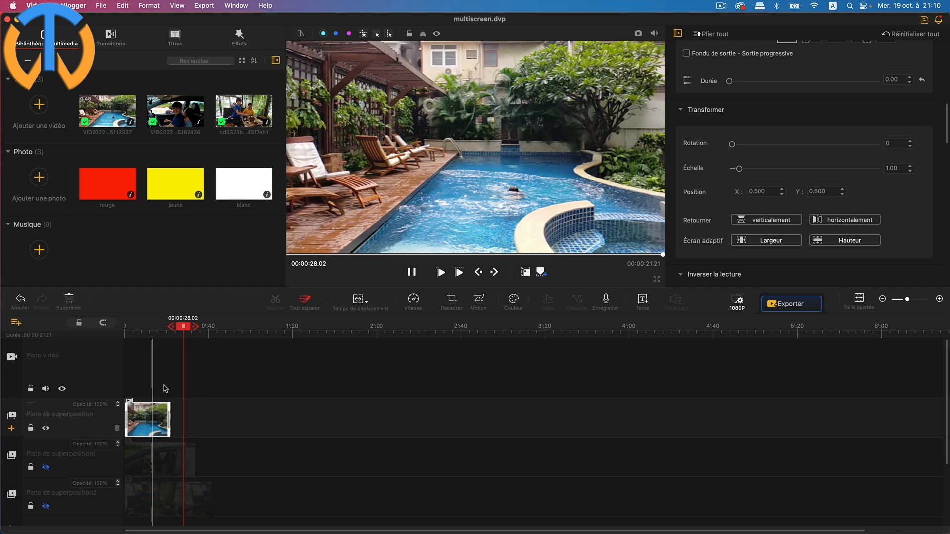
Step: Make the car track visible and trim the end of its clip to match the pool clip's end
click(45, 467)
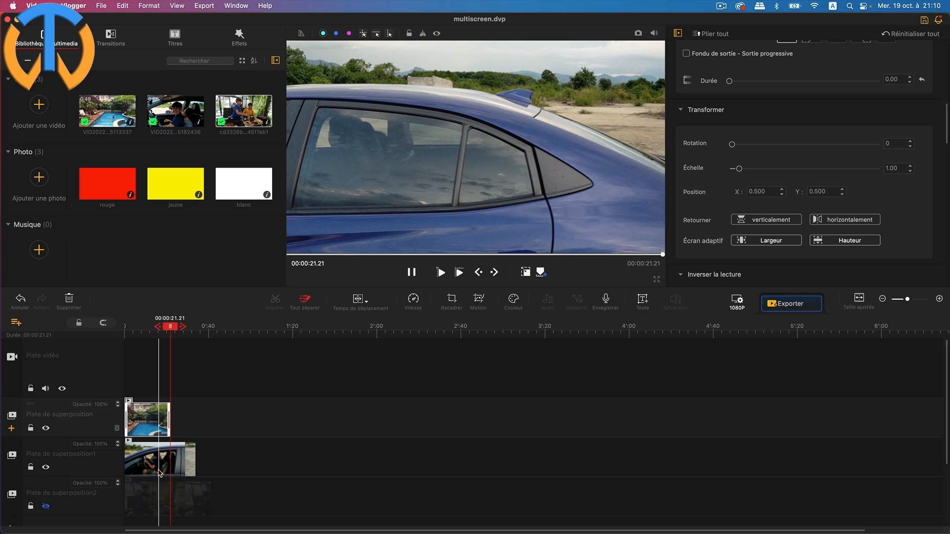
click(193, 463)
drag(194, 463, 171, 465)
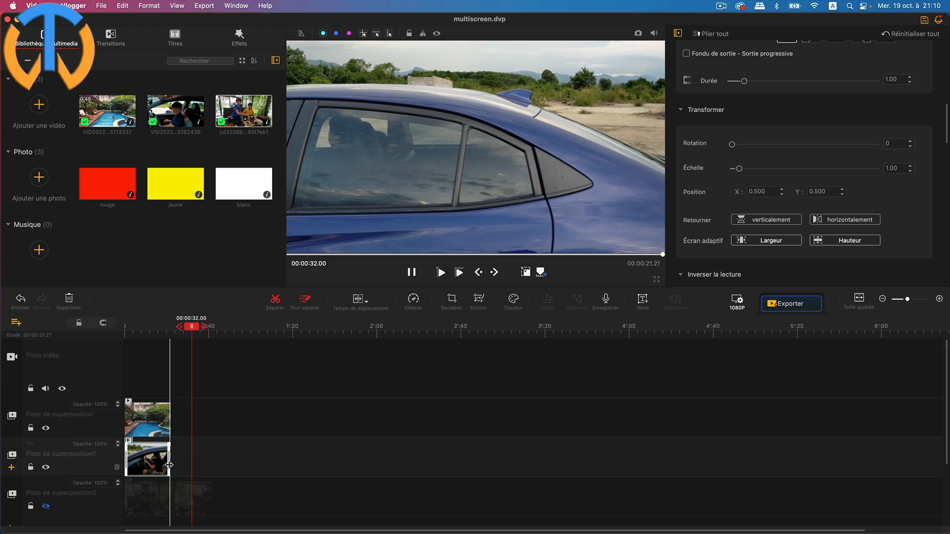
Step: Make the restaurant track visible and trim the end of its clip to match the other two clips
click(46, 507)
click(143, 508)
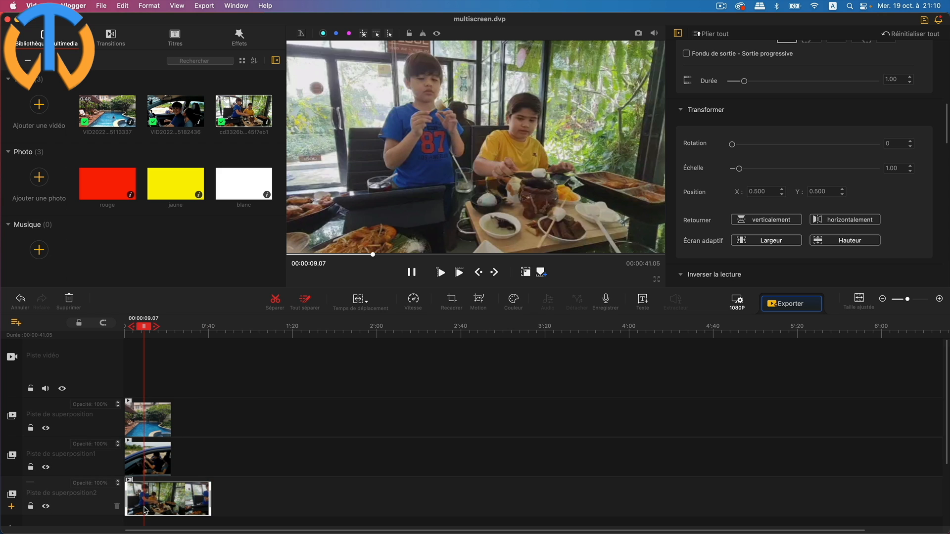
drag(209, 504, 173, 505)
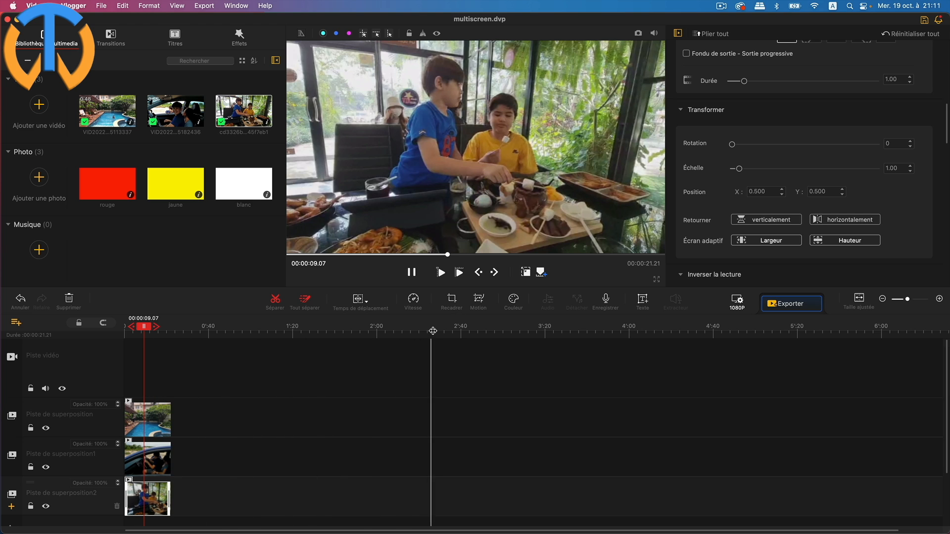
Step: Open the restaurant clip for cropping and play its preview to a frame about 6 seconds in
click(451, 303)
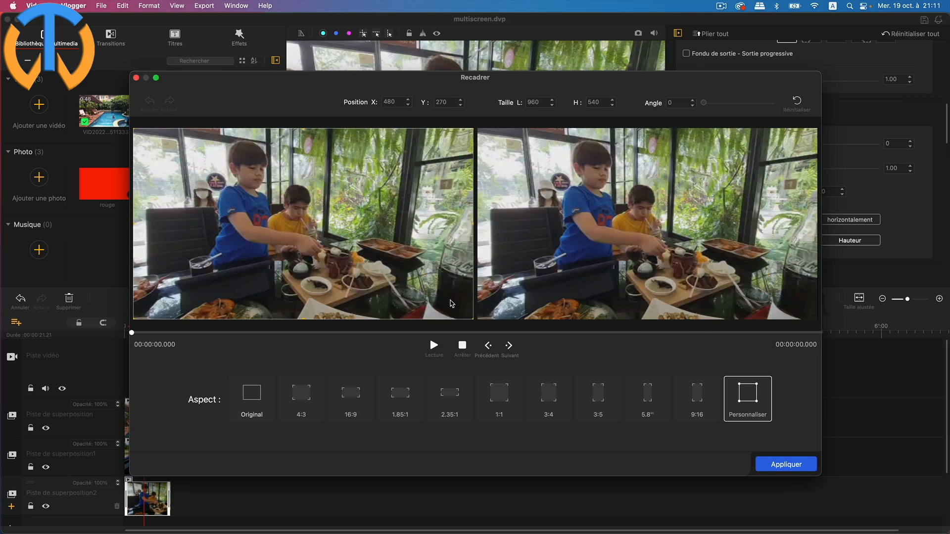
click(434, 345)
click(435, 346)
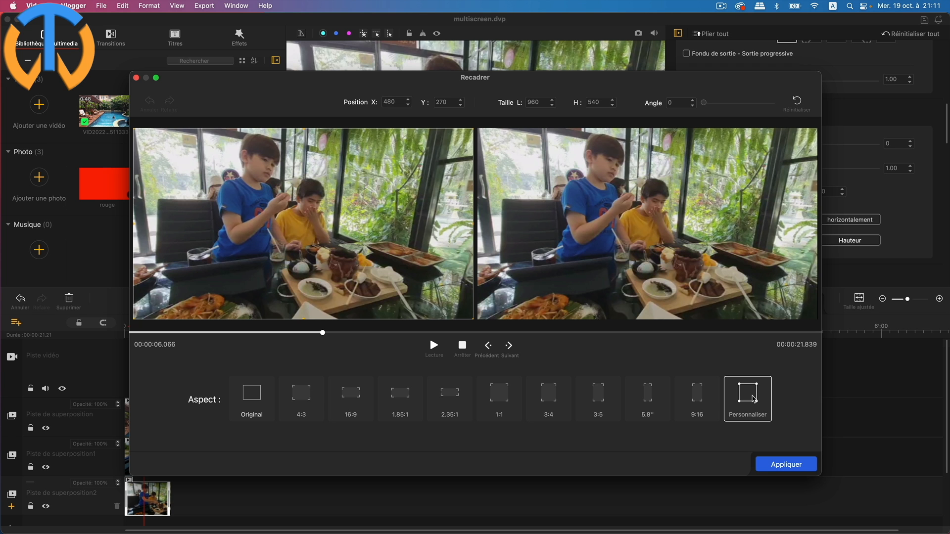
Step: Try a custom crop of about 721 × 475 on the restaurant clip, cutting off its right and lower edges
drag(473, 319, 407, 303)
mouse_move(271, 304)
mouse_down()
mouse_move(271, 265)
mouse_move(271, 296)
mouse_up()
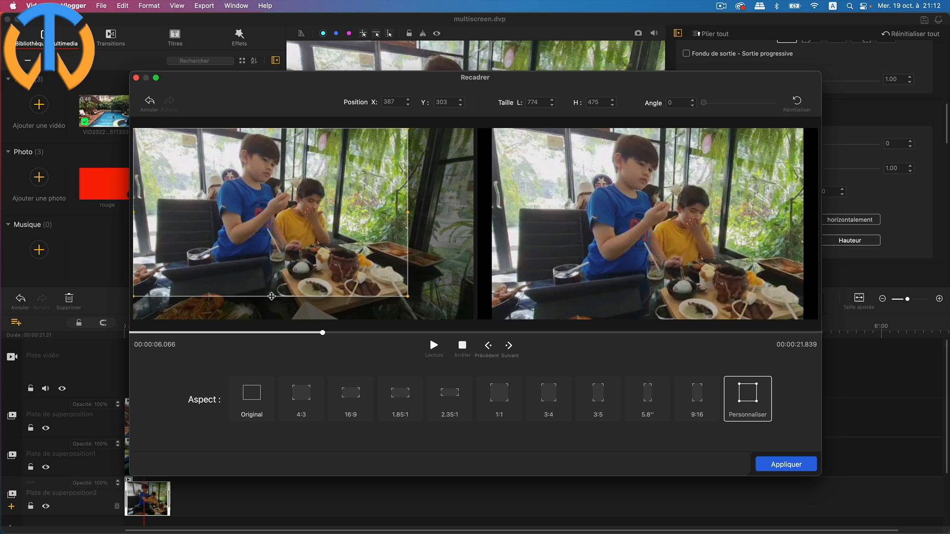
mouse_move(407, 212)
mouse_down()
mouse_move(349, 213)
mouse_move(389, 214)
mouse_up()
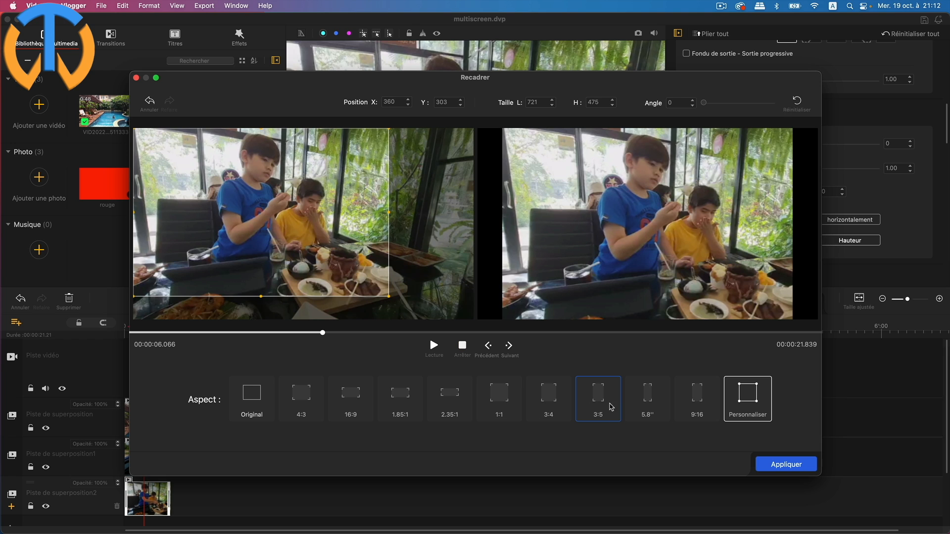
Step: Crop the restaurant clip to a 3:5 aspect, framing the boy in blue at about X 347, and apply it
click(602, 401)
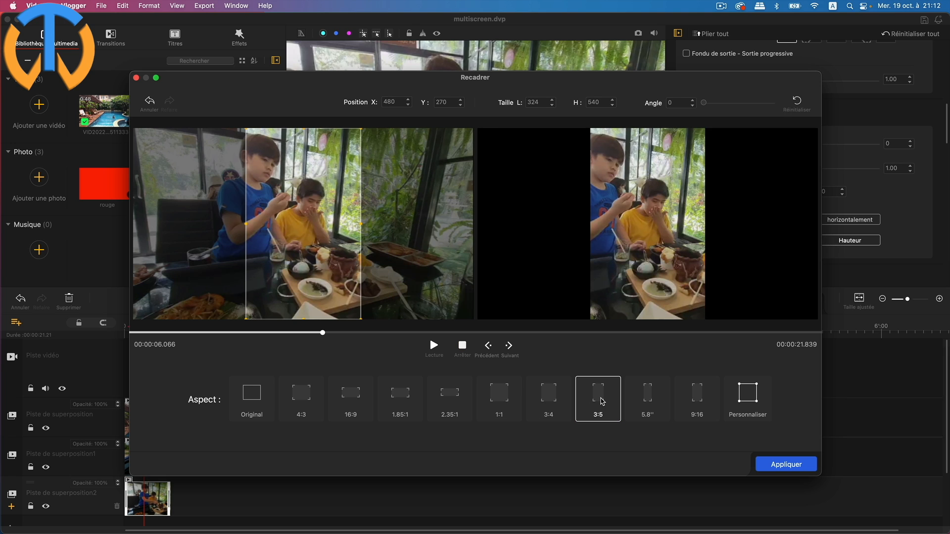
drag(325, 260, 279, 258)
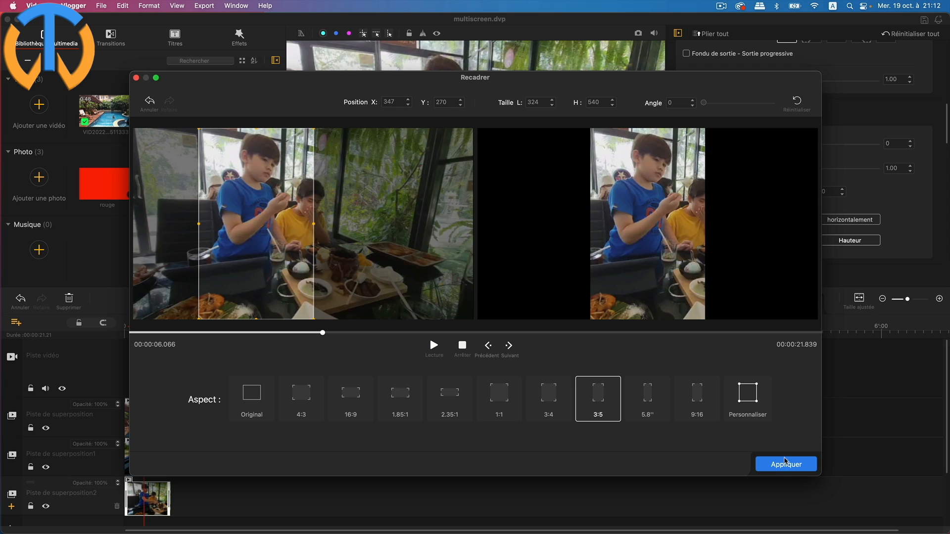
click(786, 464)
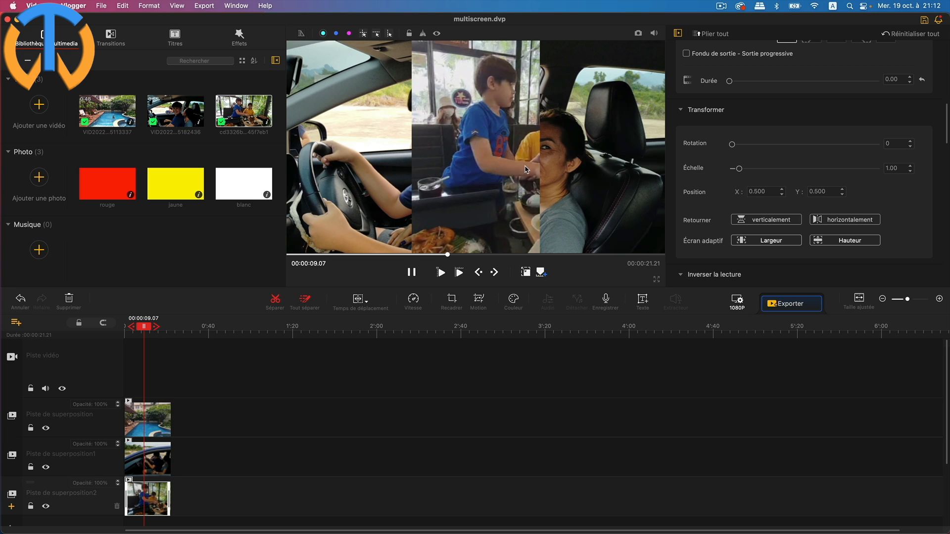
Step: Move the cropped restaurant clip to the left third of the video frame, at about X 0.169
click(159, 502)
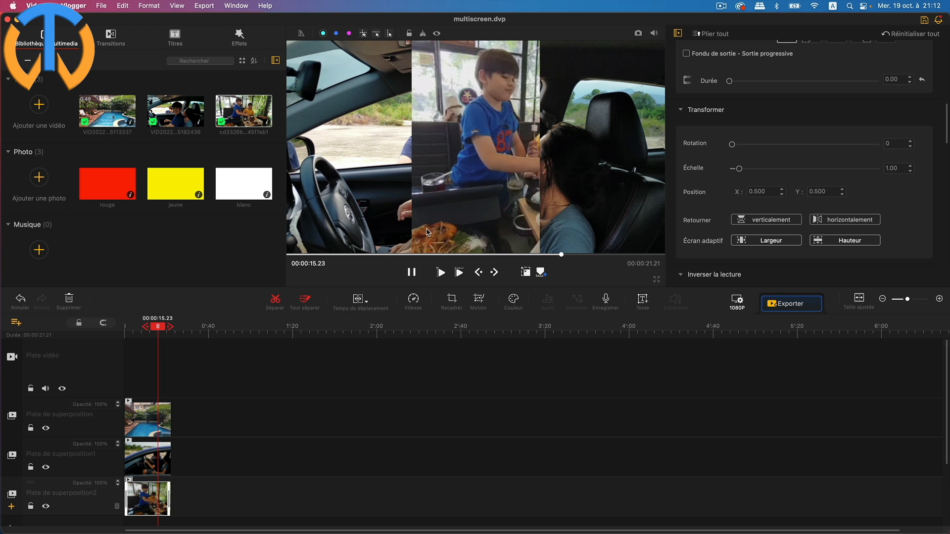
click(526, 273)
drag(474, 160, 444, 158)
drag(412, 157, 341, 156)
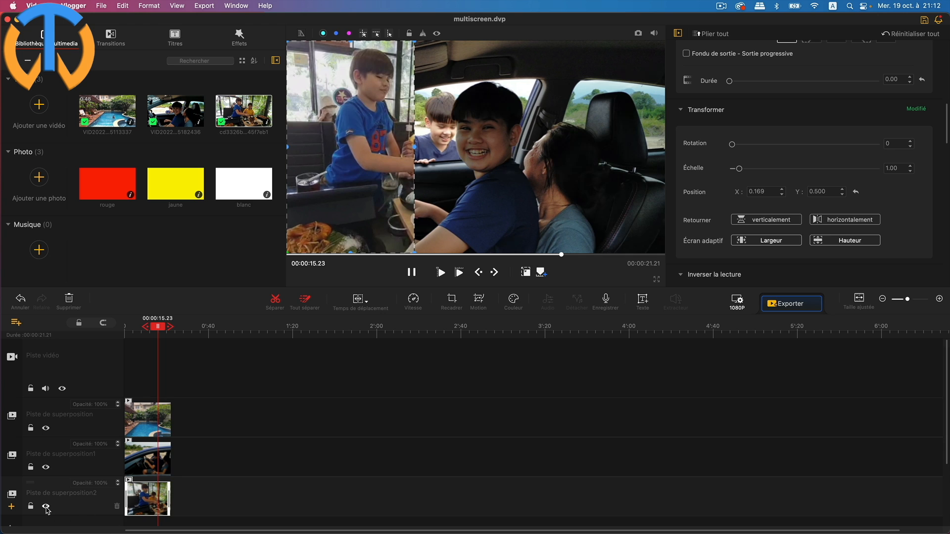
Step: Hide the restaurant overlay track and show the transform handles on the car clip
click(45, 506)
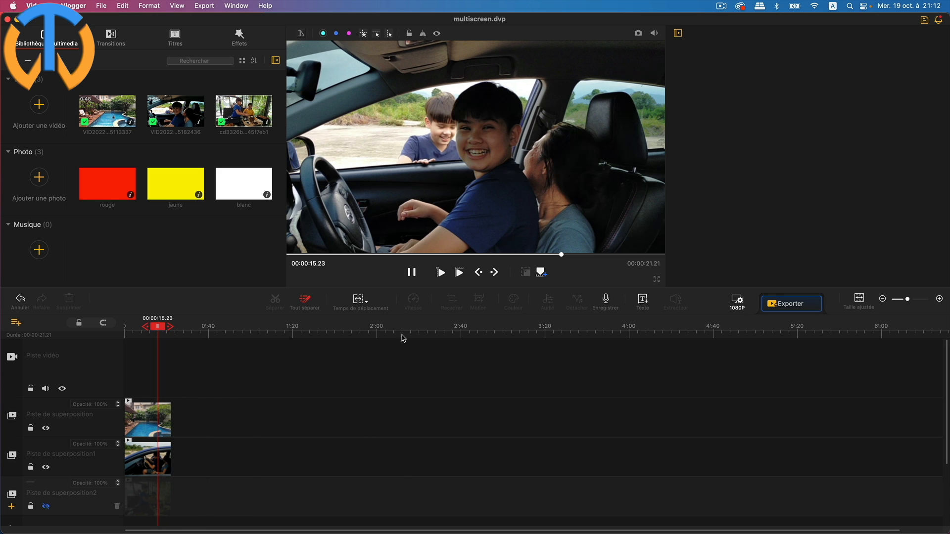
click(145, 458)
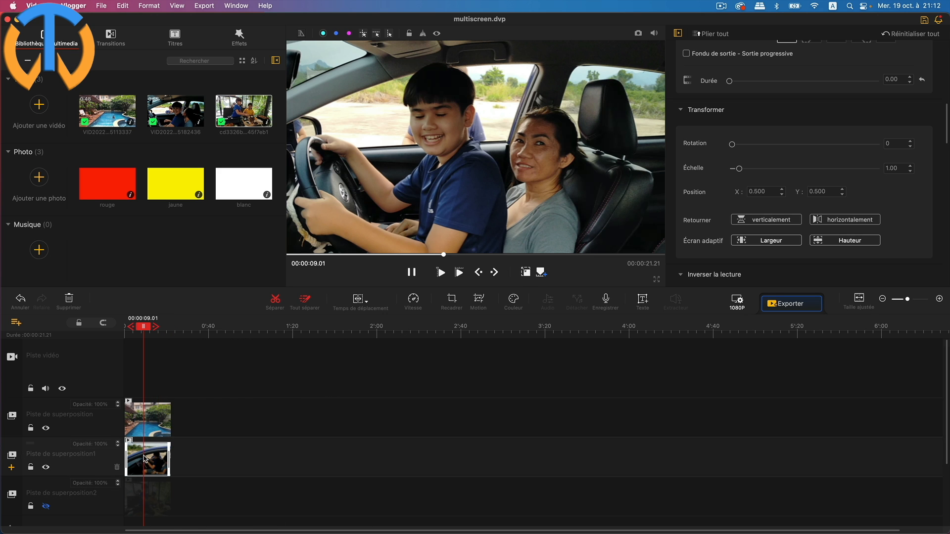
click(525, 273)
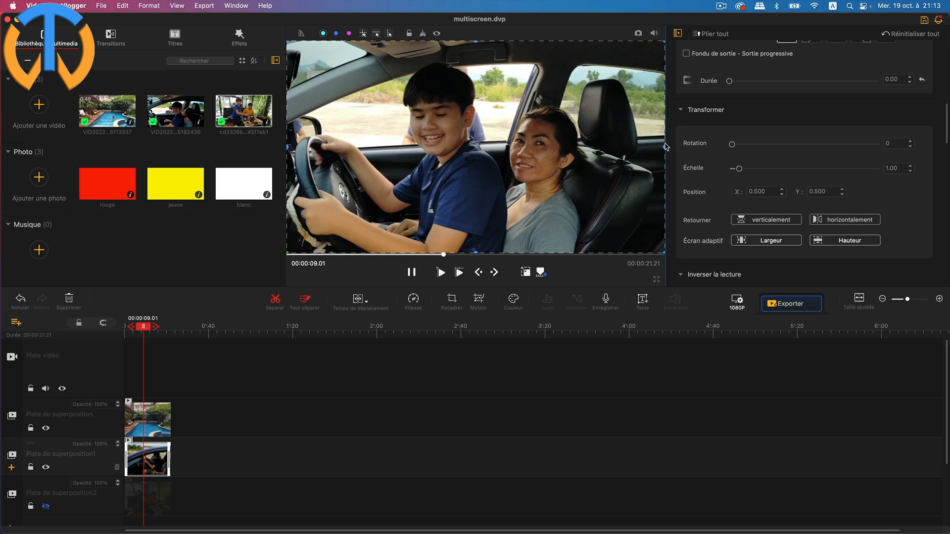
Step: Try narrowing and resizing the car clip directly in the preview, ending at a scale of about 0.74
mouse_move(664, 144)
mouse_down()
mouse_move(631, 144)
mouse_move(667, 145)
mouse_up()
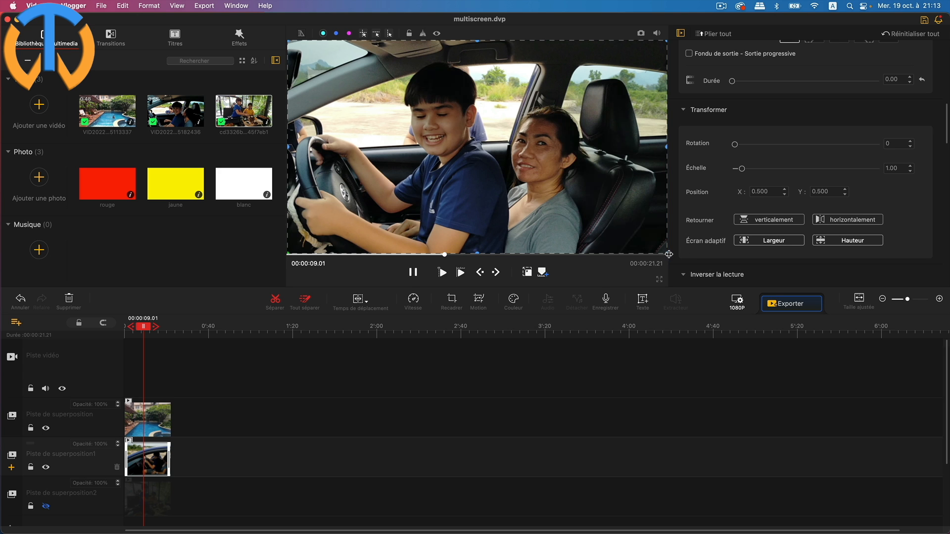
drag(666, 253, 588, 209)
drag(588, 126, 610, 132)
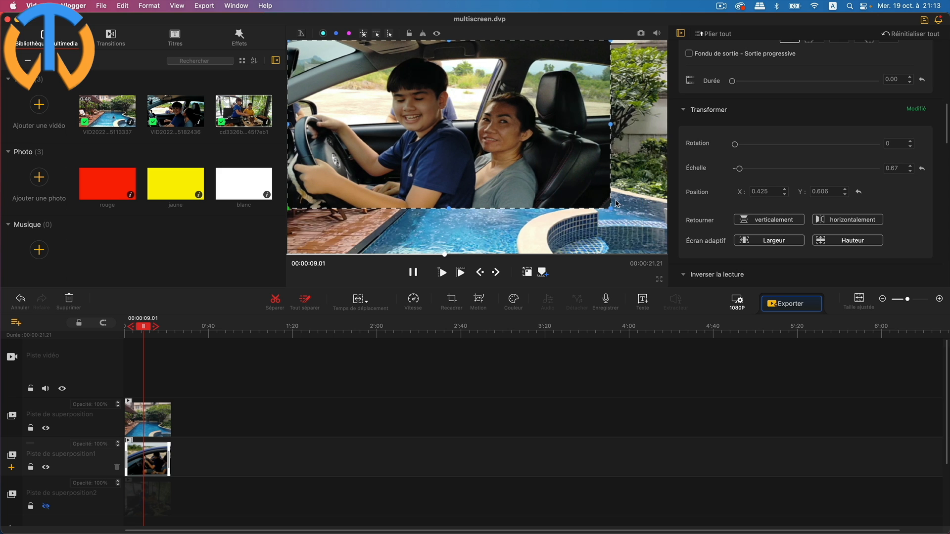
drag(612, 209, 623, 235)
drag(628, 130, 573, 130)
click(570, 223)
click(563, 211)
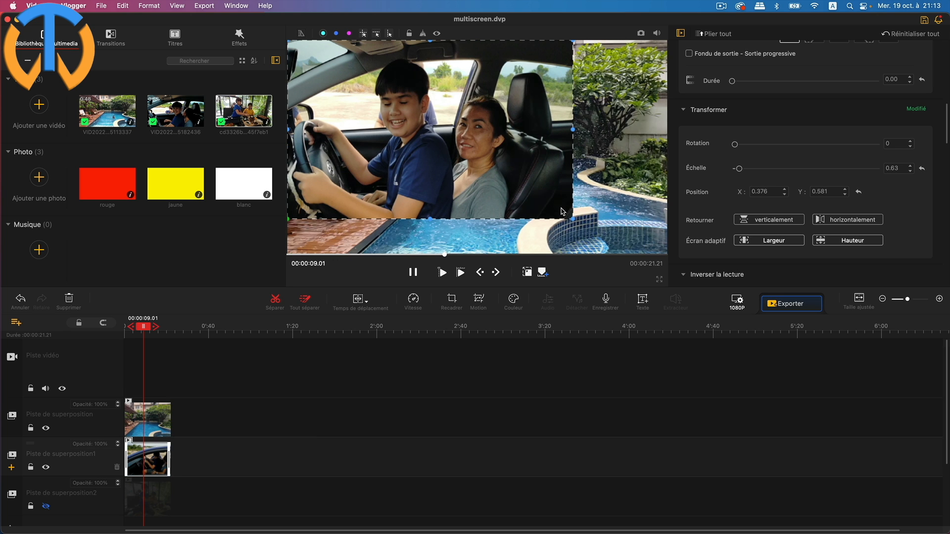
drag(572, 216, 595, 241)
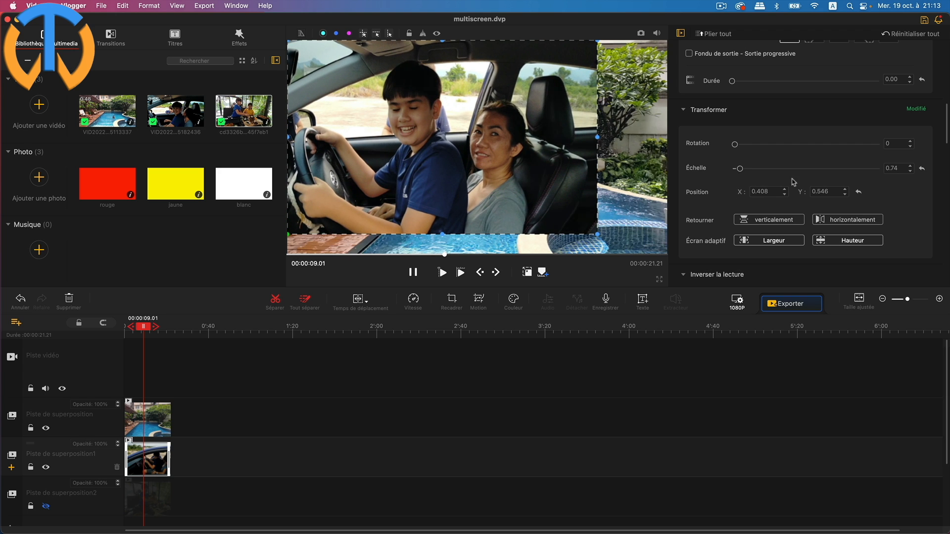
Step: Try a scale of 0.94 on the car clip, then reset the scale to 1.00 and recentre the clip
click(909, 166)
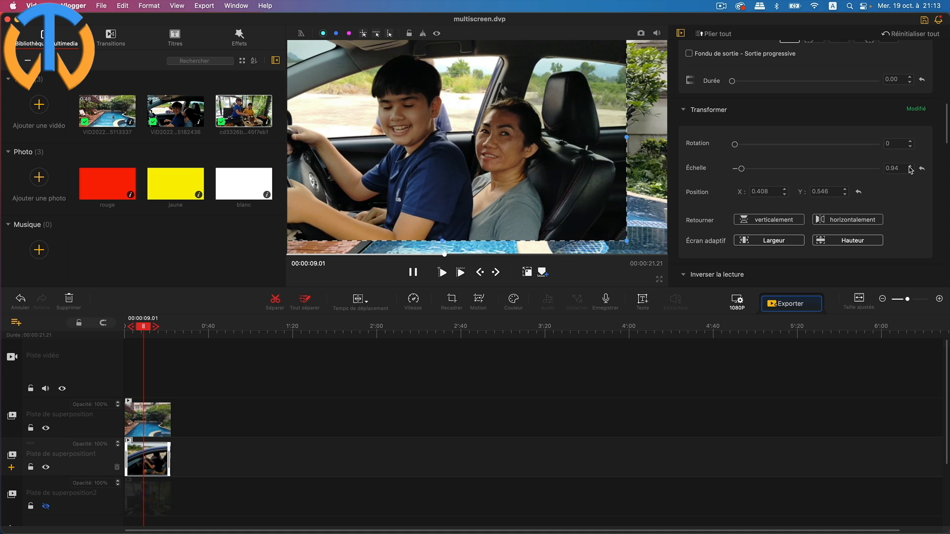
click(921, 168)
drag(581, 150, 612, 169)
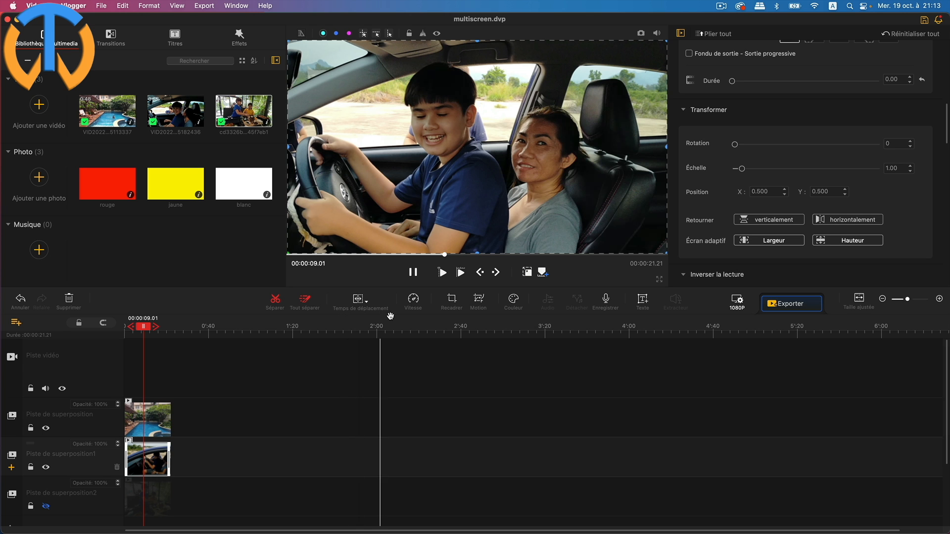
Step: Crop the car clip to a 3:5 aspect with the crop area centred on the boy at about X 964
click(451, 300)
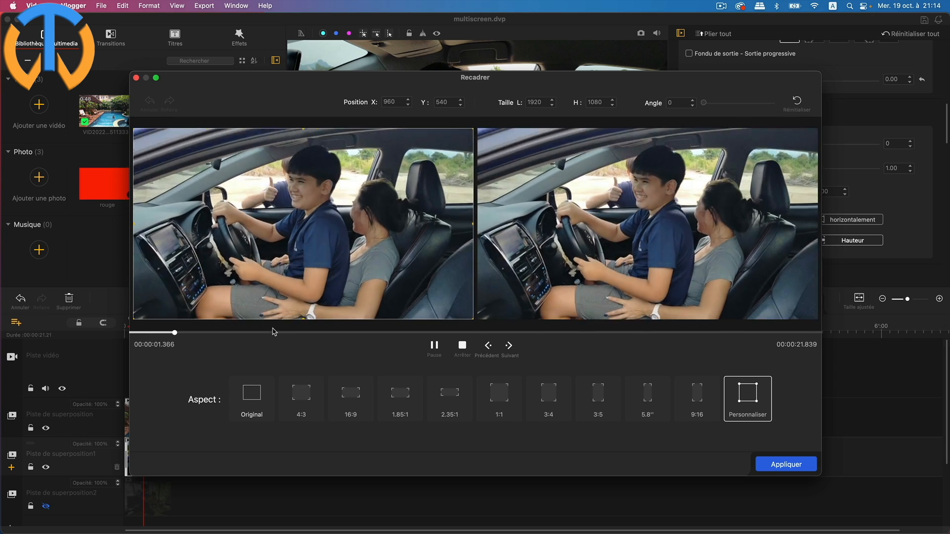
click(435, 346)
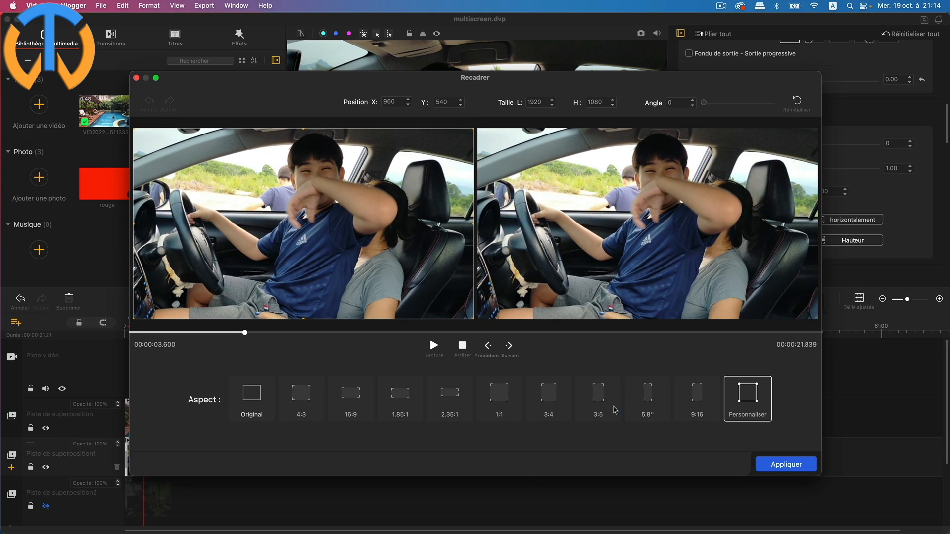
click(605, 400)
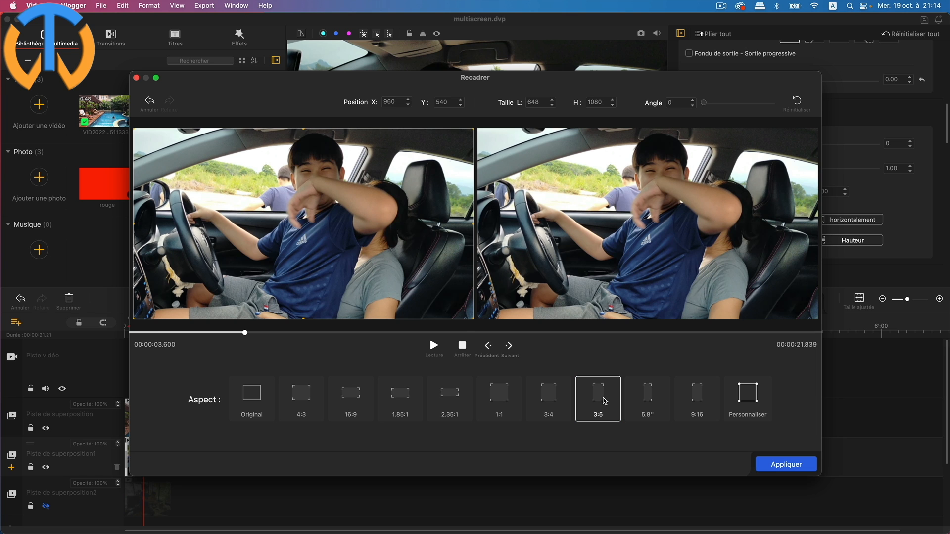
drag(319, 290, 320, 292)
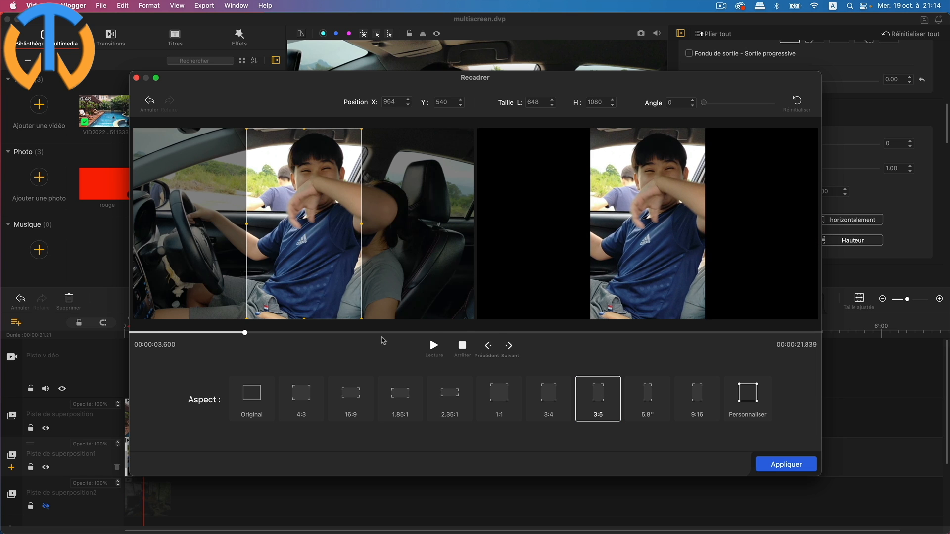
click(786, 467)
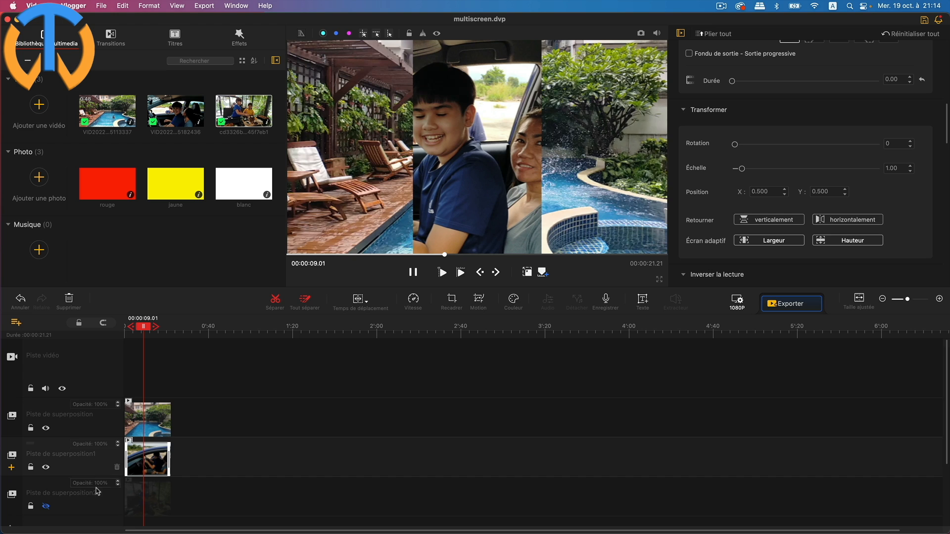
Step: Show the restaurant overlay track again and shift the car clip beside the restaurant clip, to about X 0.507
click(46, 507)
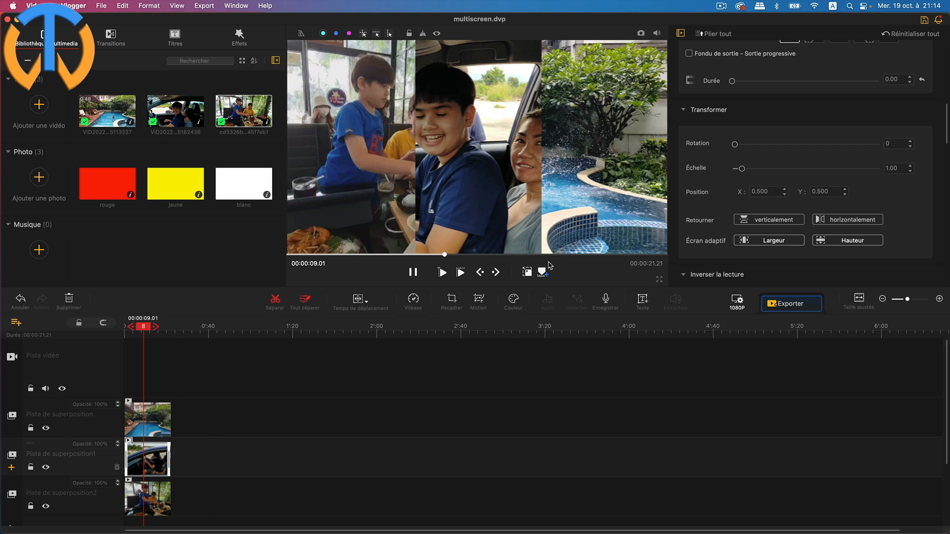
click(467, 166)
mouse_move(468, 166)
mouse_down()
mouse_move(485, 166)
mouse_move(469, 165)
mouse_up()
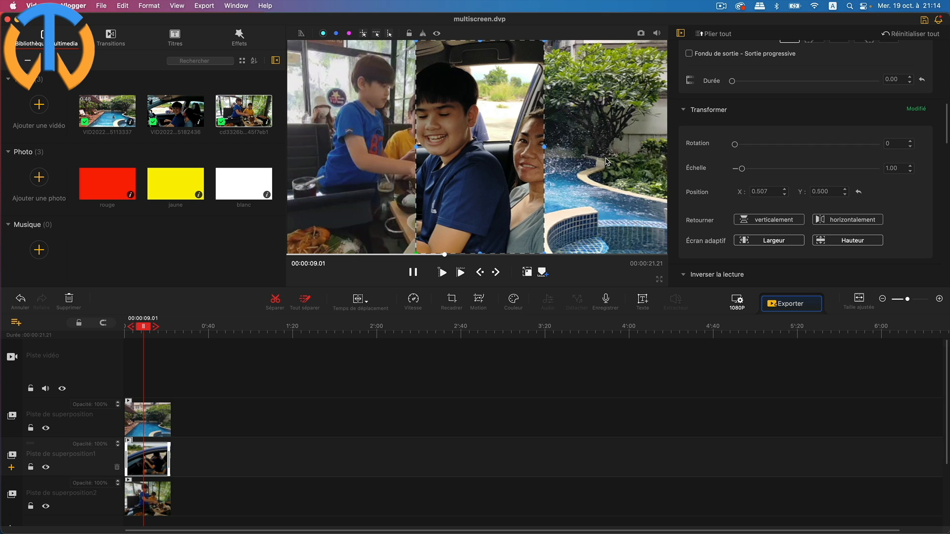
Step: Crop the pool clip to a 3:5 aspect, with the crop area on the diver at about X 601
click(157, 422)
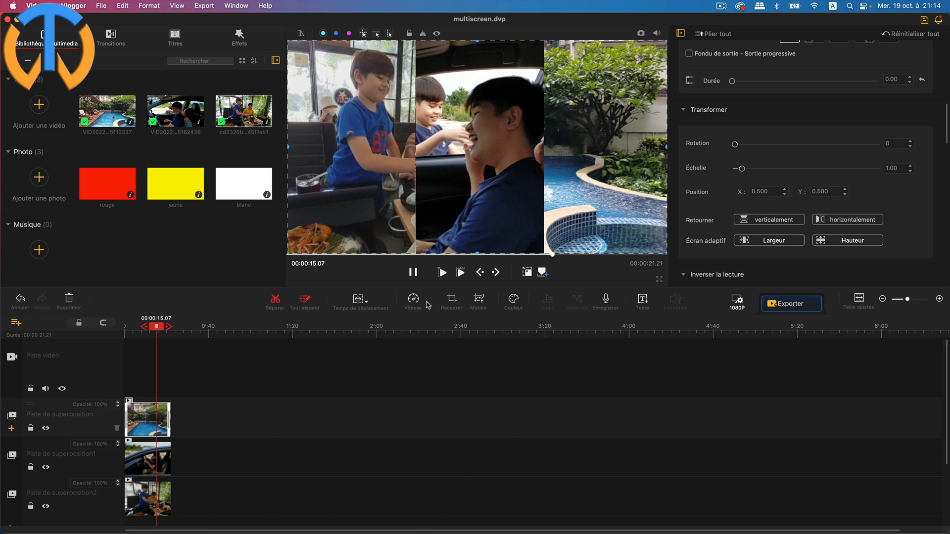
click(452, 301)
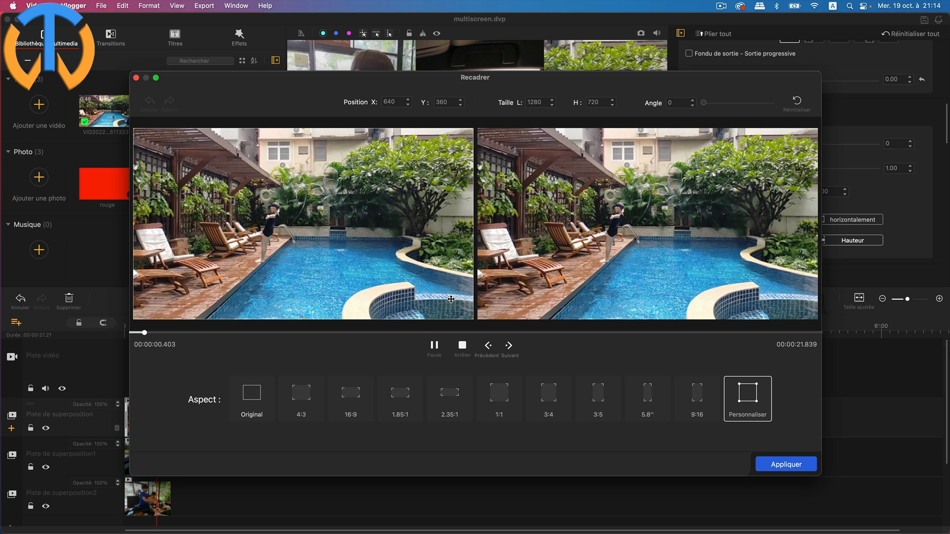
click(606, 405)
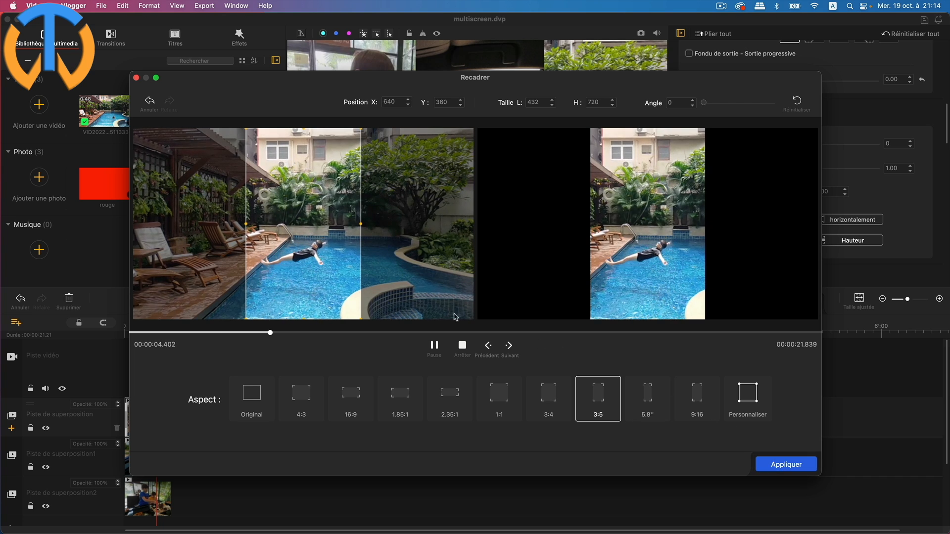
drag(330, 275, 320, 274)
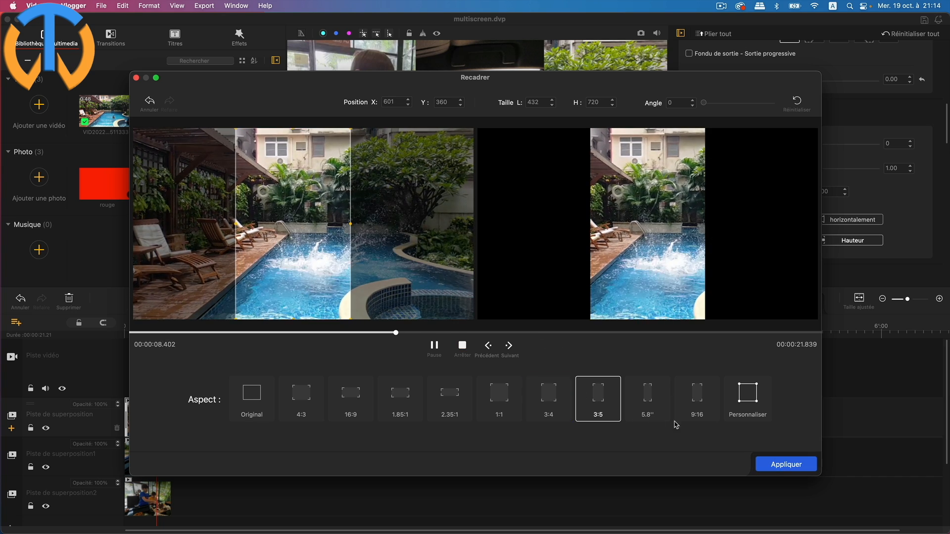
click(782, 466)
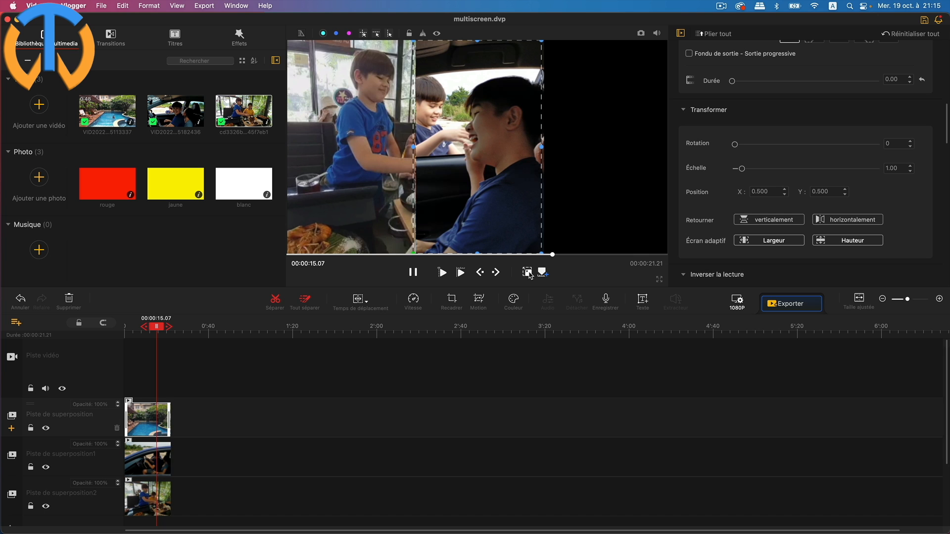
Step: Move the cropped pool clip to the right third of the video frame, at about X 0.831
drag(464, 134, 423, 134)
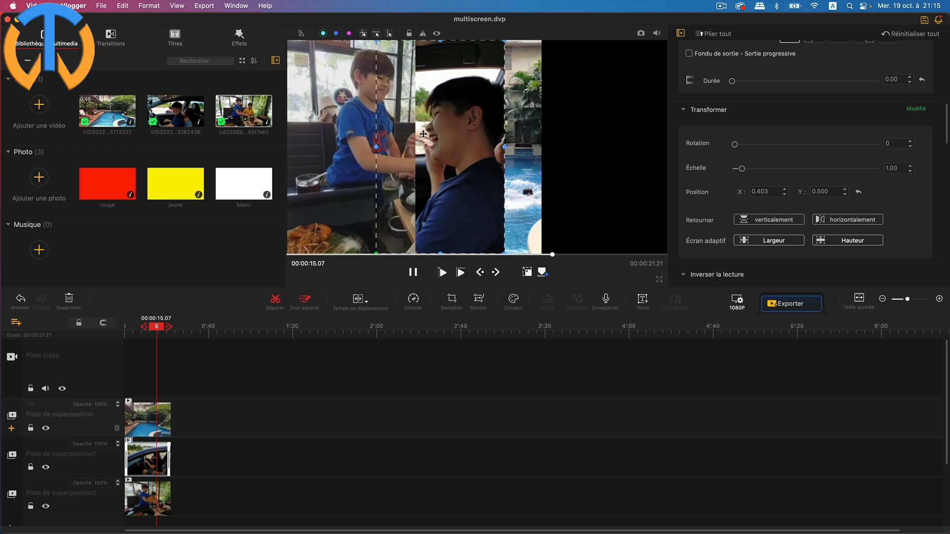
click(145, 418)
drag(517, 195, 639, 189)
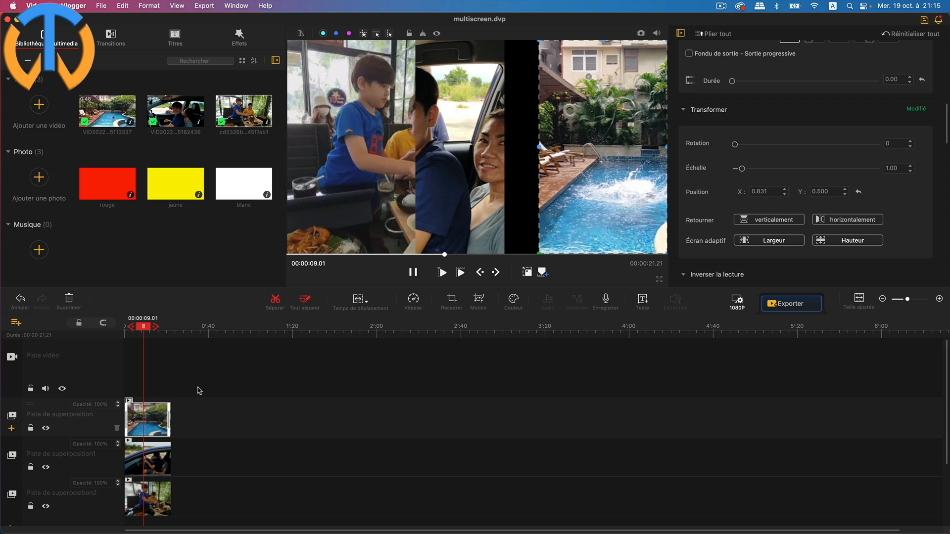
Step: Move the car clip back between the other two clips, at about X 0.497, and select the restaurant clip
click(149, 457)
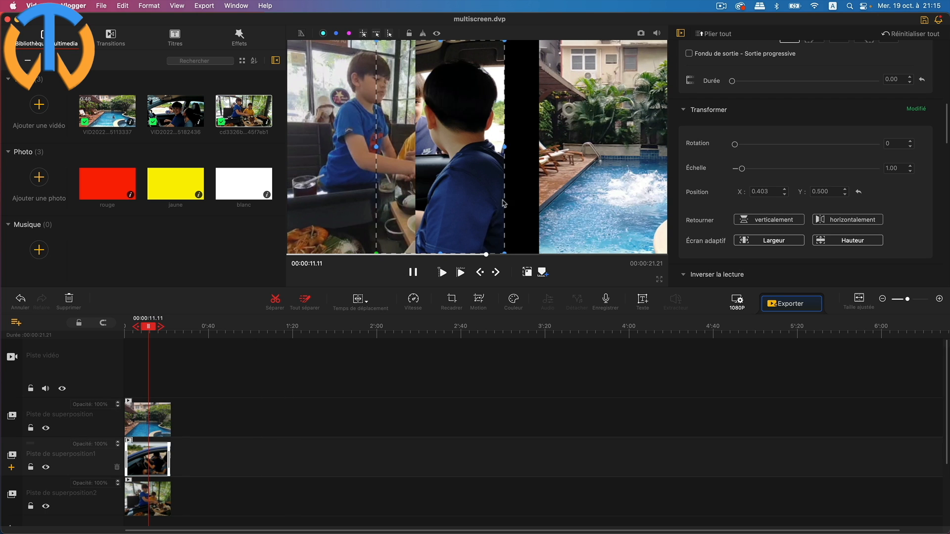
drag(476, 198, 511, 192)
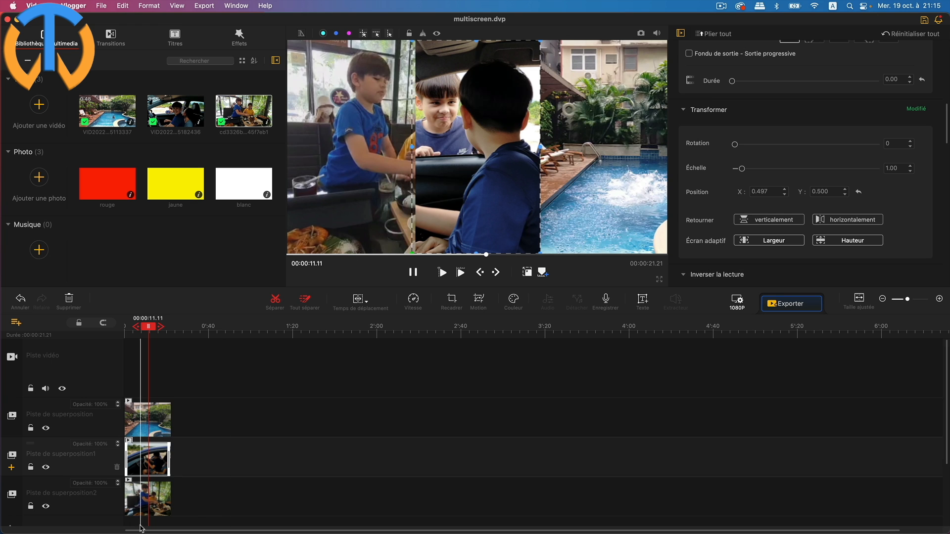
click(157, 504)
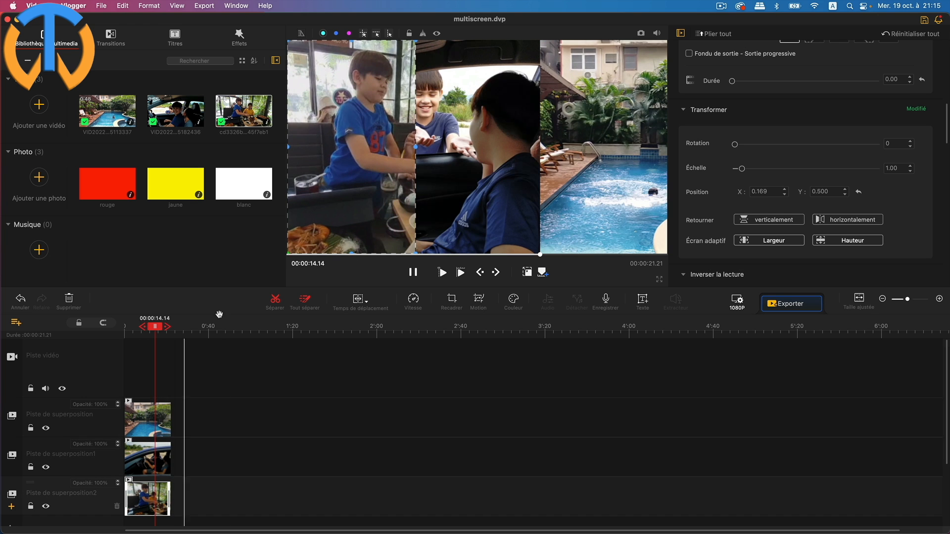
Step: Open gaps around the car clip by moving the restaurant clip to about X 0.147 and the pool clip to about X 0.848, and preview the result
drag(332, 157, 328, 157)
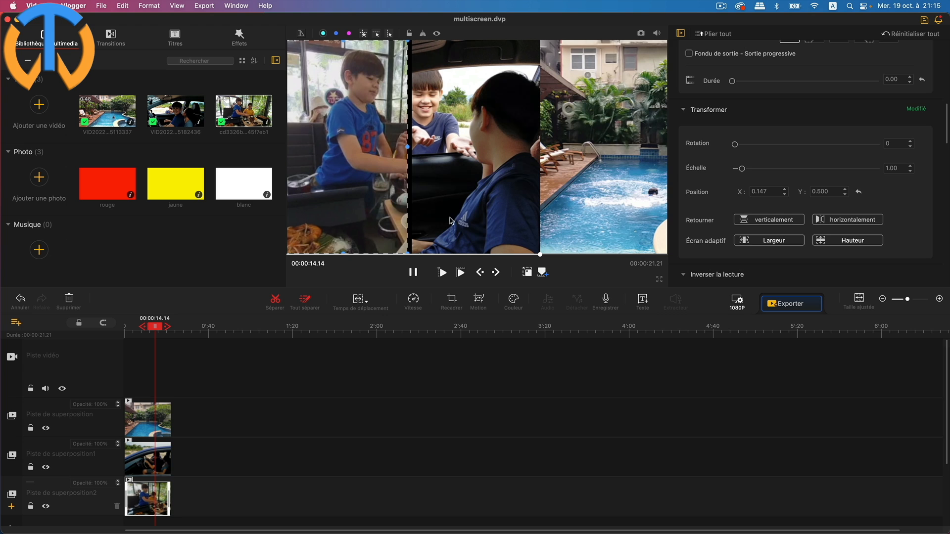
click(477, 206)
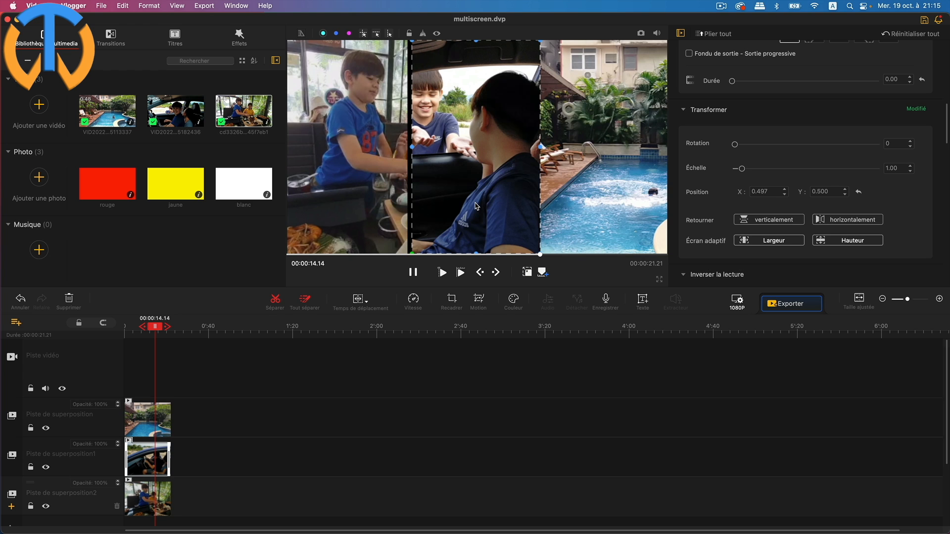
click(627, 196)
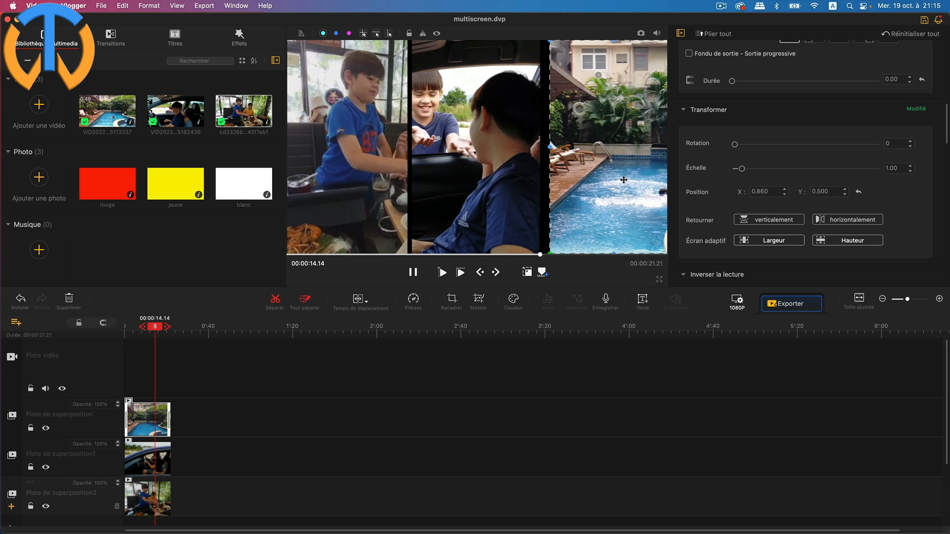
drag(619, 178, 619, 178)
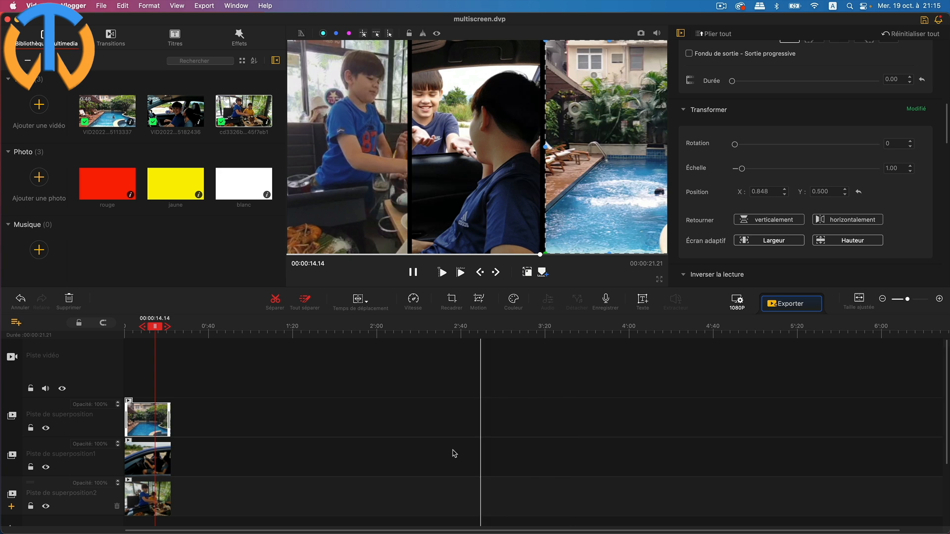
drag(155, 326, 114, 327)
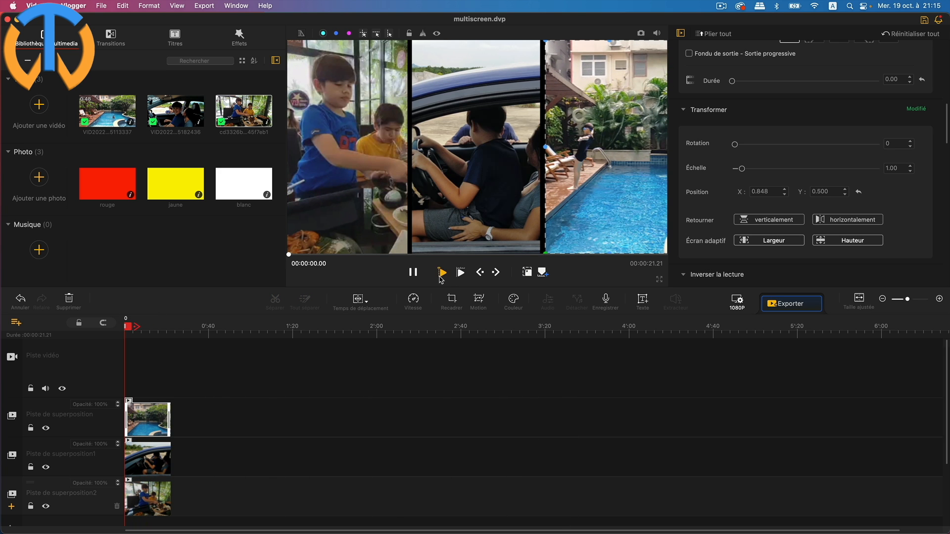
click(442, 273)
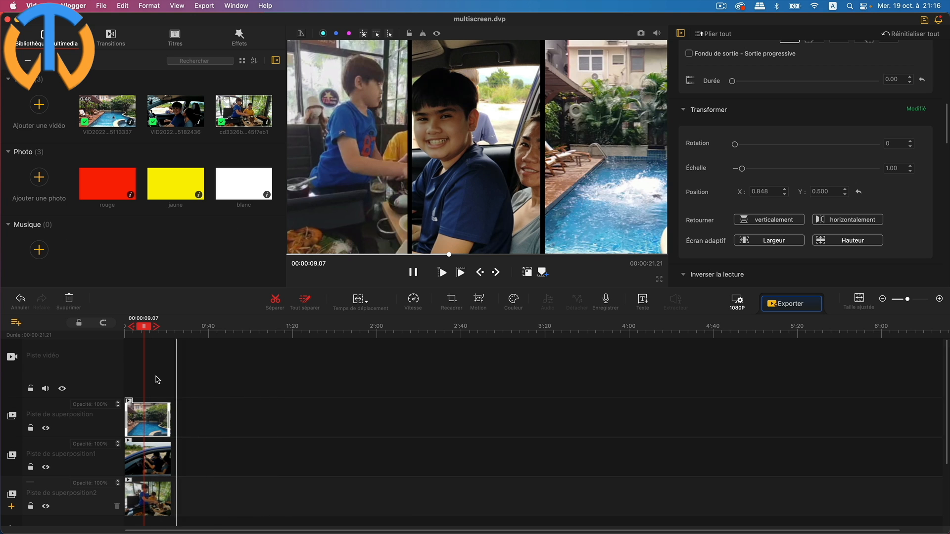
Step: Try the white image and the red image in turn as the background on the main video track
scroll(235, 405, down, 1)
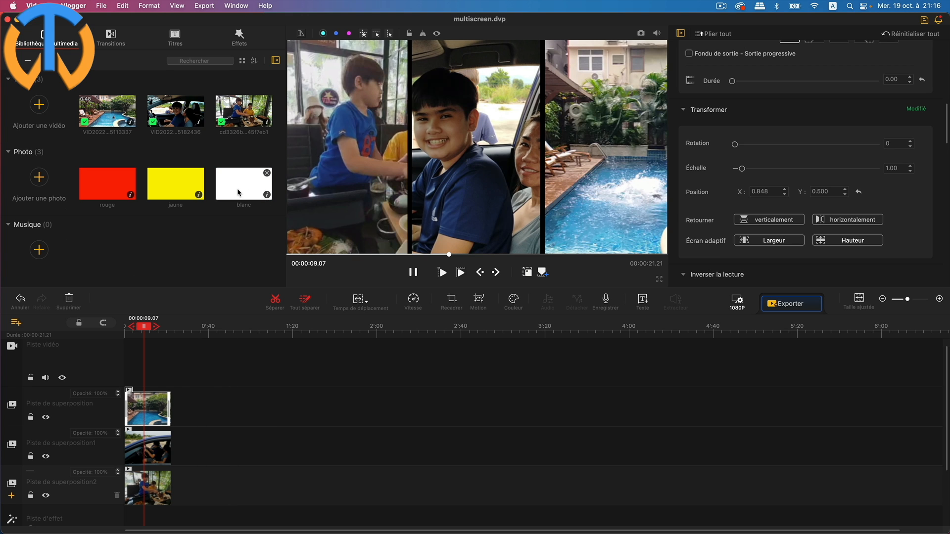
drag(239, 186, 169, 369)
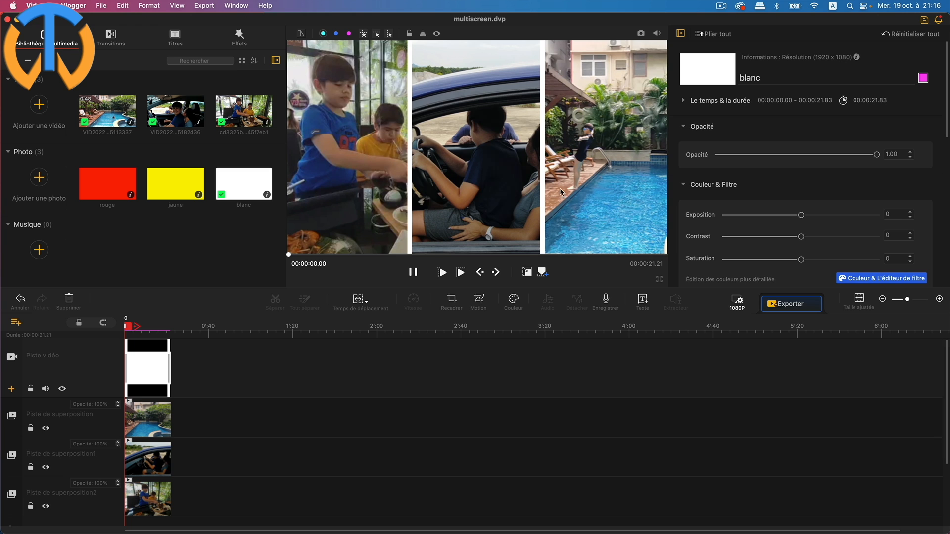
click(157, 376)
key(Delete)
drag(113, 184, 167, 366)
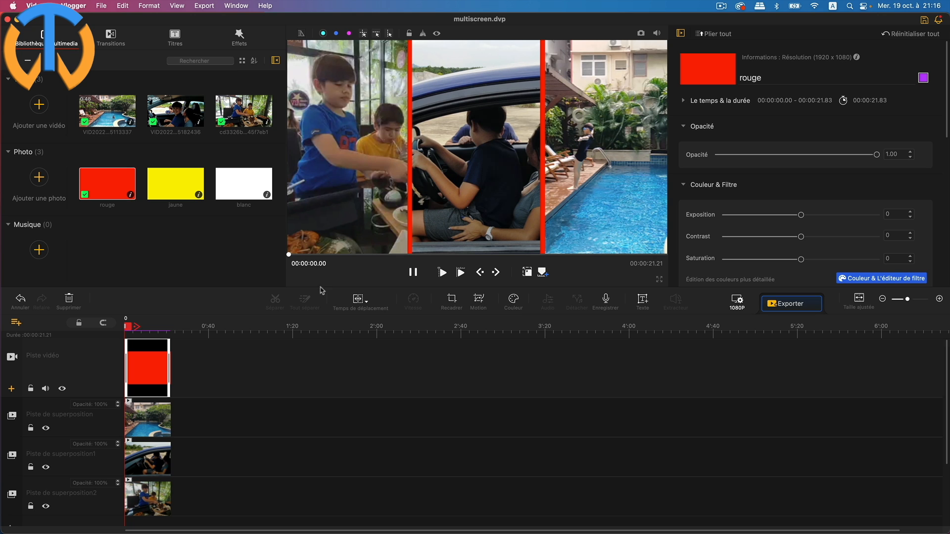
click(143, 327)
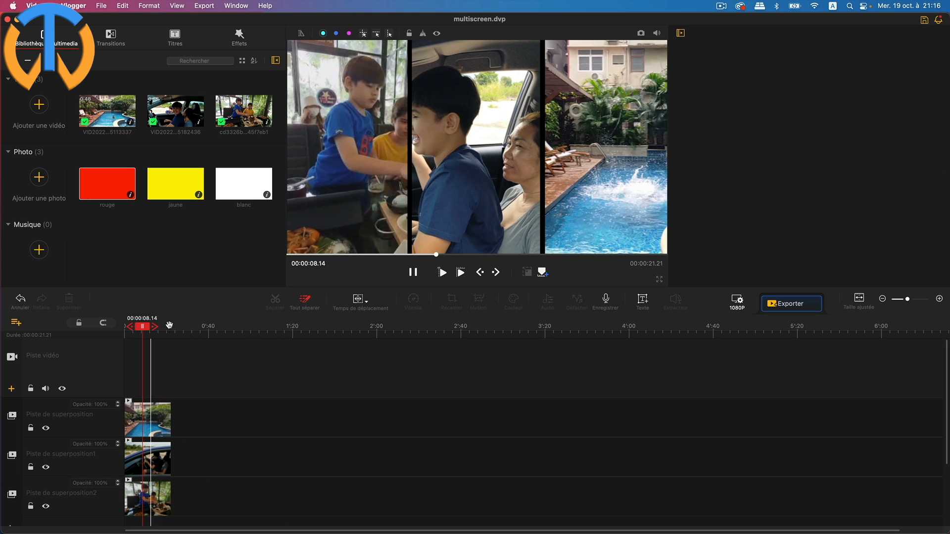
Step: Place the white image on the main video track as the background and play the result from the start
drag(244, 192, 168, 367)
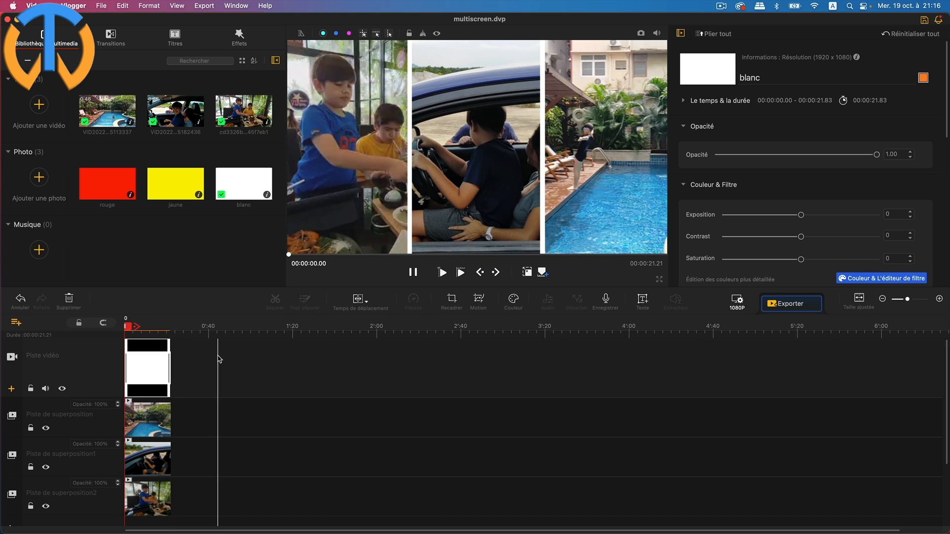
click(441, 273)
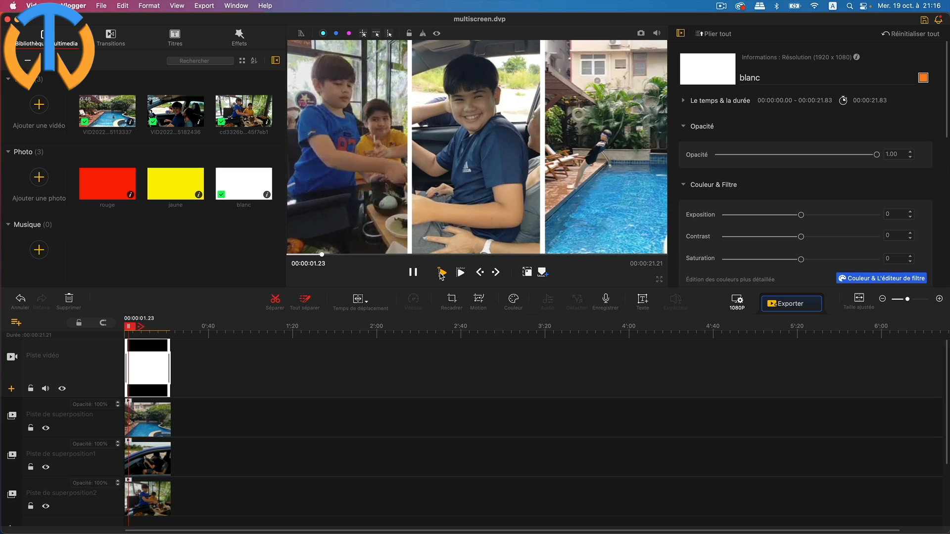
click(441, 273)
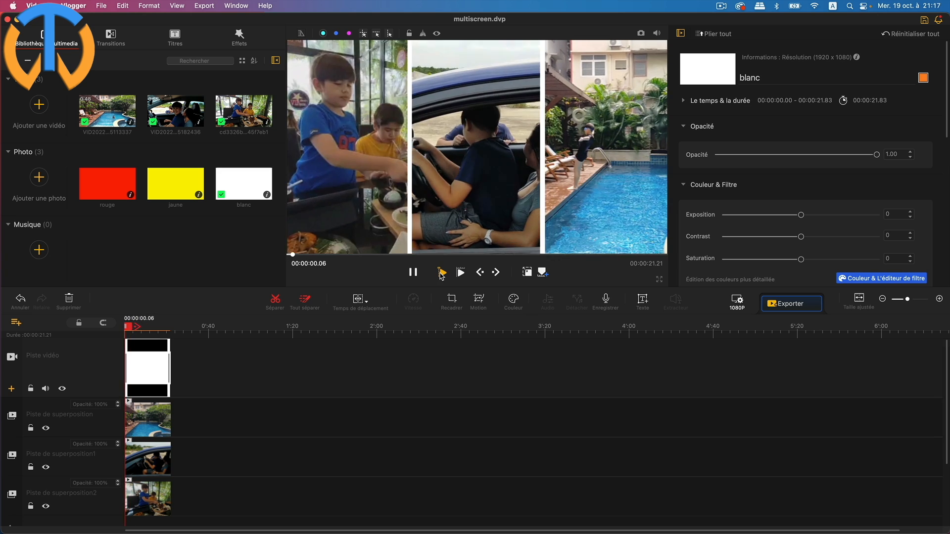
Step: Add the Bordure filter at the start of the effects track and preview the video with it
scroll(369, 396, down, 3)
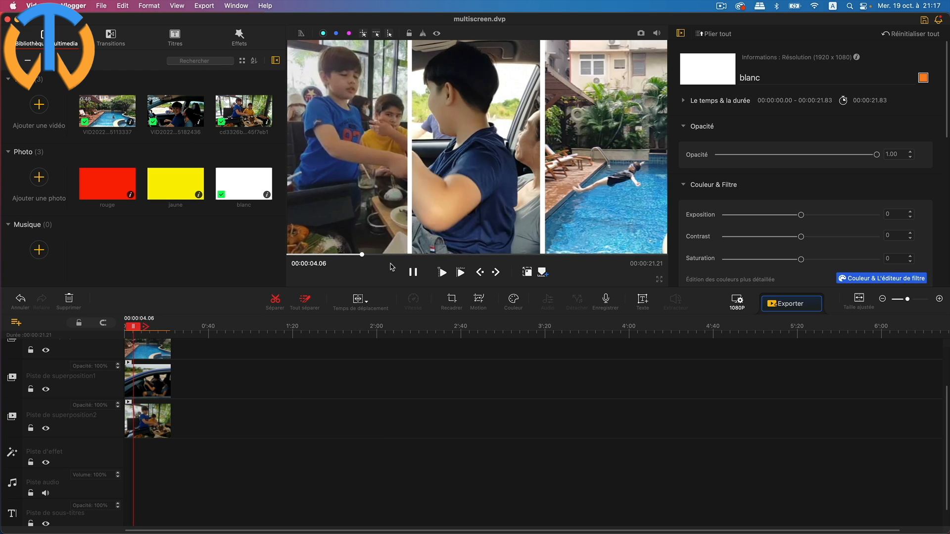
click(240, 43)
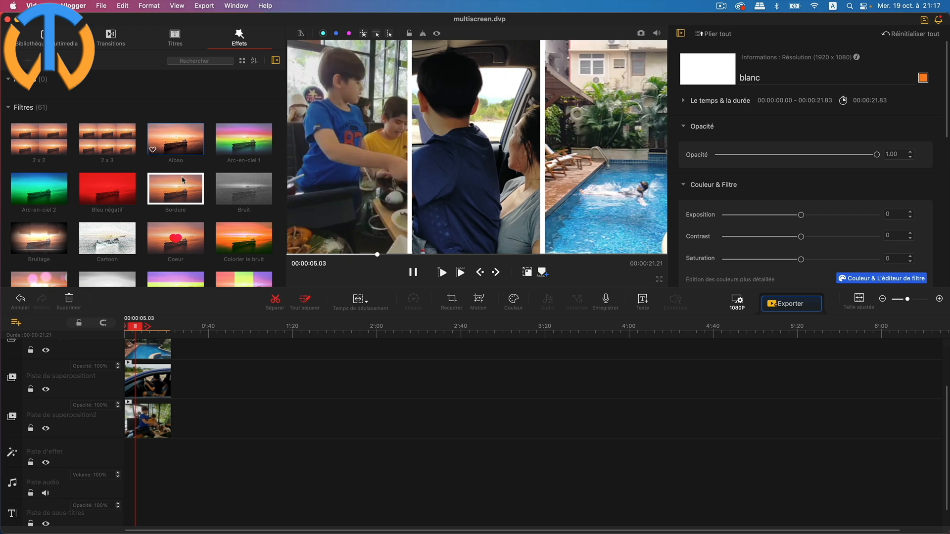
drag(176, 189, 122, 454)
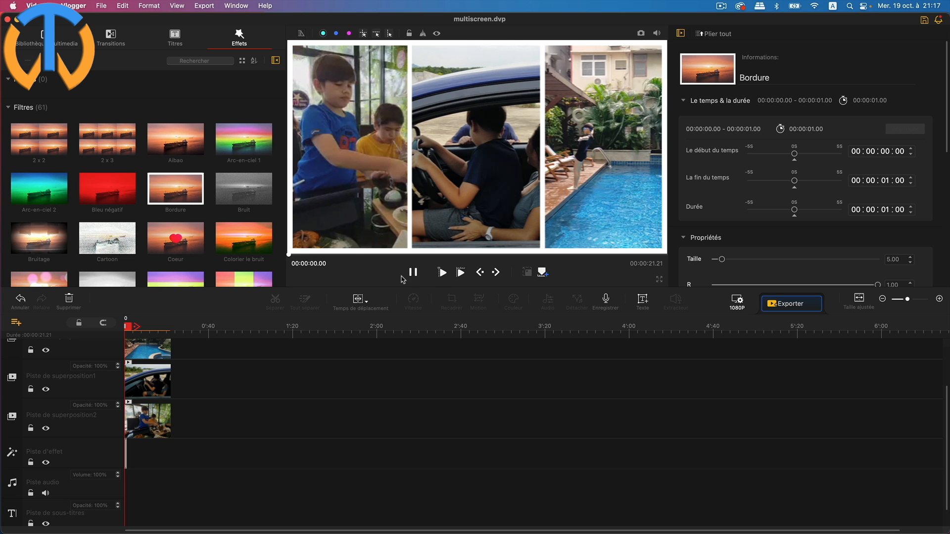
click(443, 273)
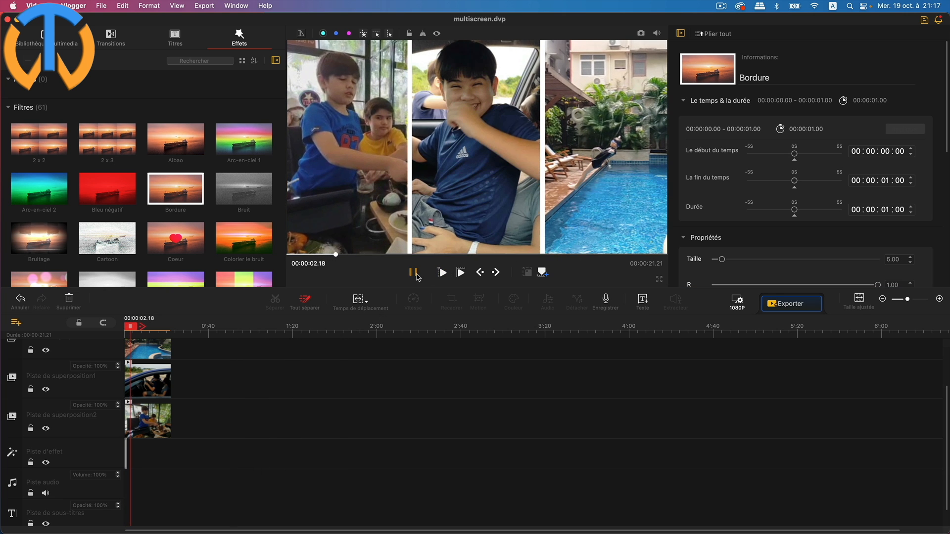
click(127, 461)
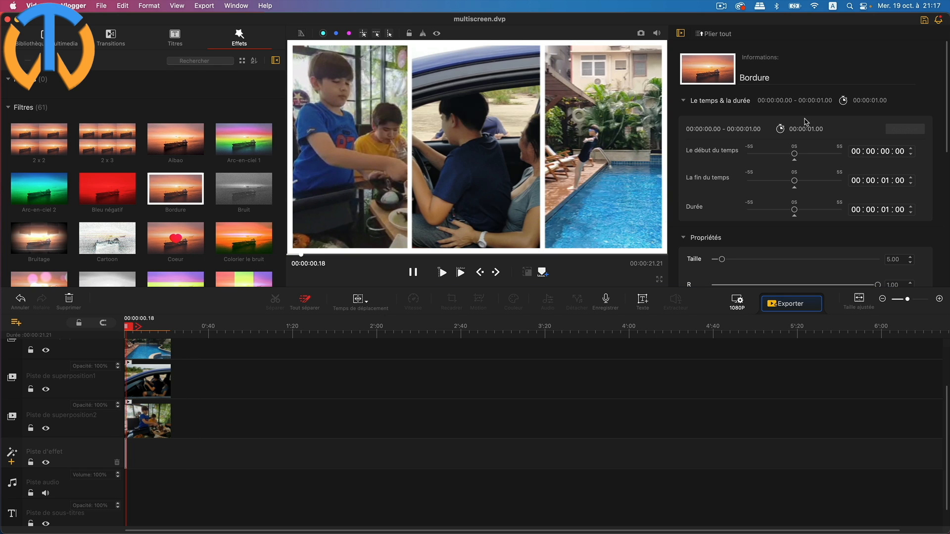
scroll(817, 156, down, 1)
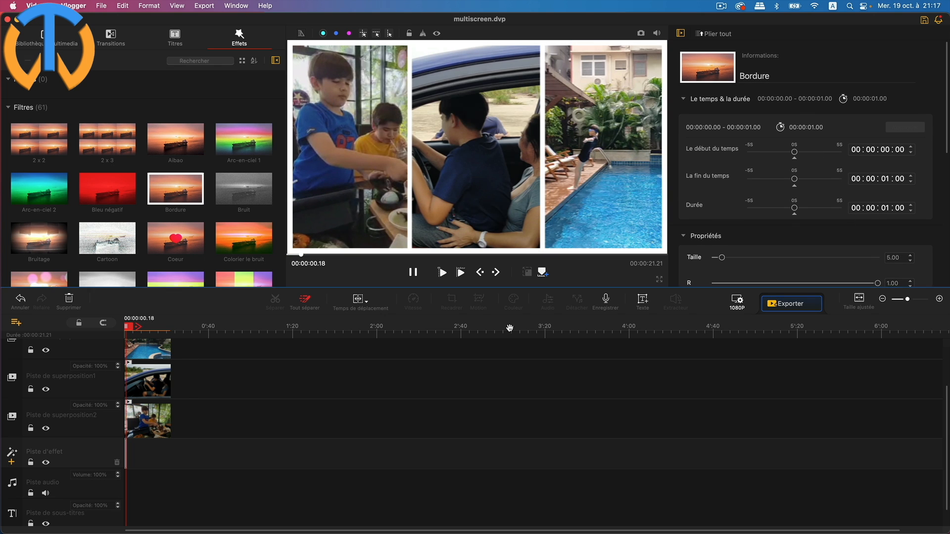
Step: Set the duration of the Bordure filter to 00:00:21:21 and apply the change
mouse_move(128, 328)
mouse_down()
mouse_move(176, 326)
mouse_move(117, 329)
mouse_up()
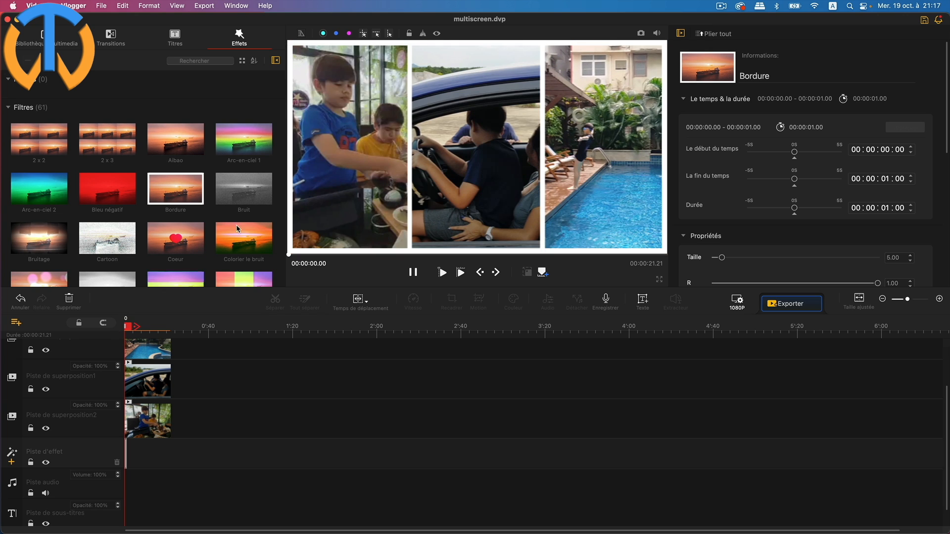
click(881, 209)
click(911, 205)
click(910, 205)
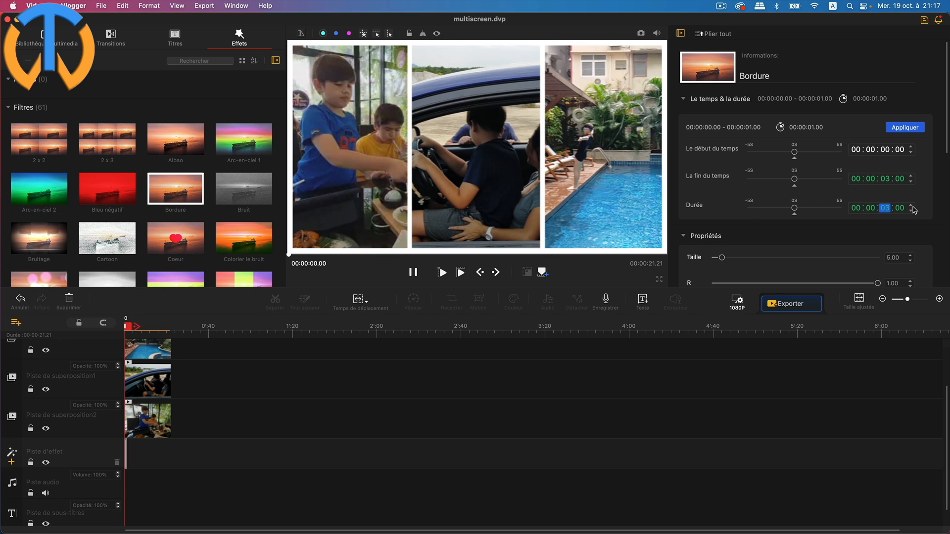
text(21)
click(902, 210)
click(912, 128)
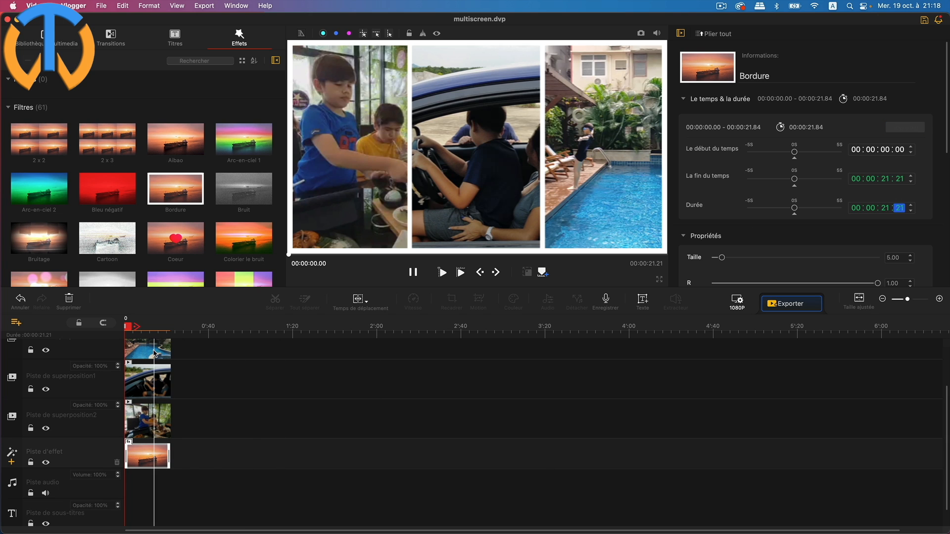
Step: Play the bordered video from the start and delete the Bordure filter from the effects track
click(442, 273)
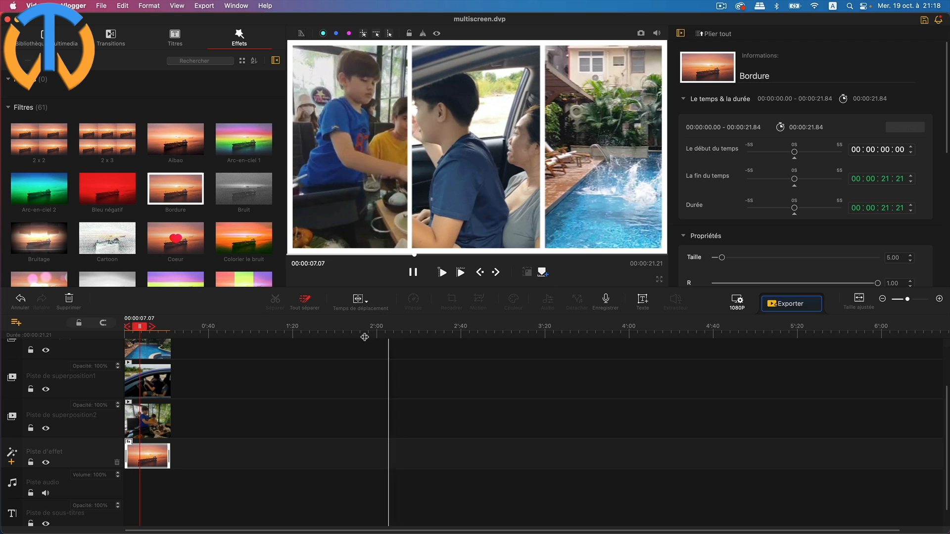
click(413, 273)
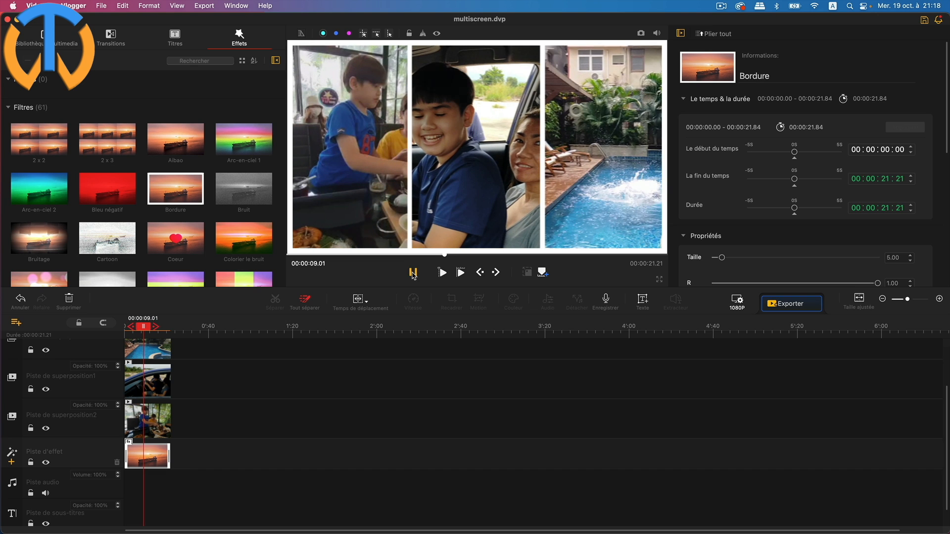
click(138, 456)
key(Delete)
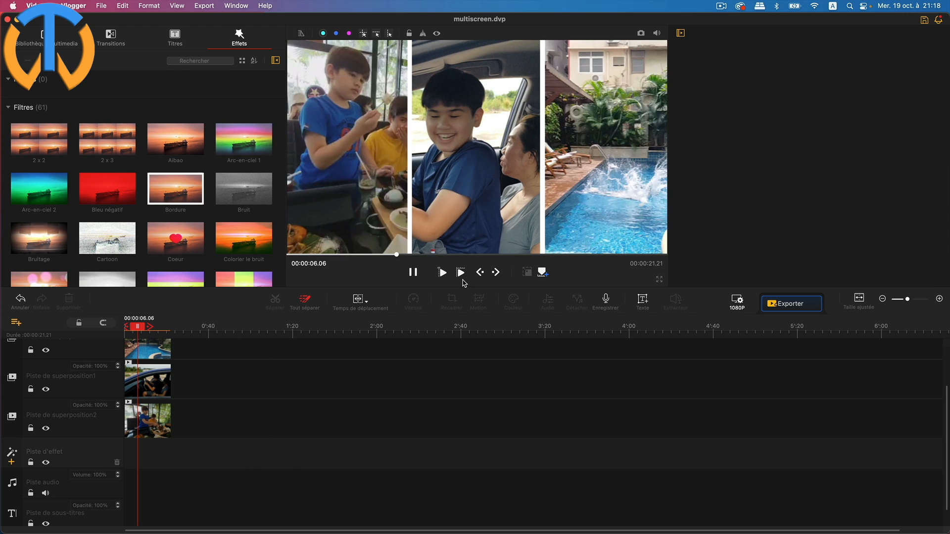
Step: Set the rotation of the restaurant, car and pool clips on the overlay tracks to 7 each
scroll(370, 421, up, 3)
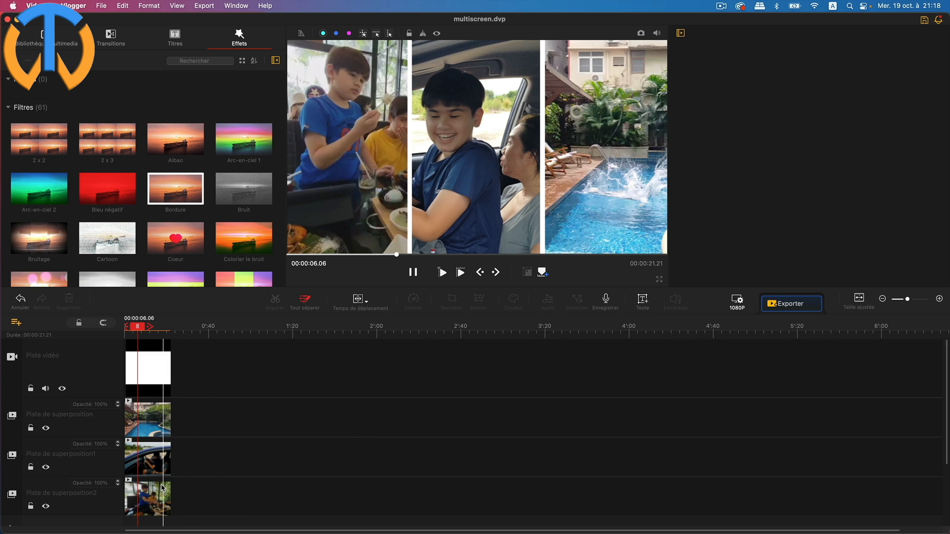
click(143, 508)
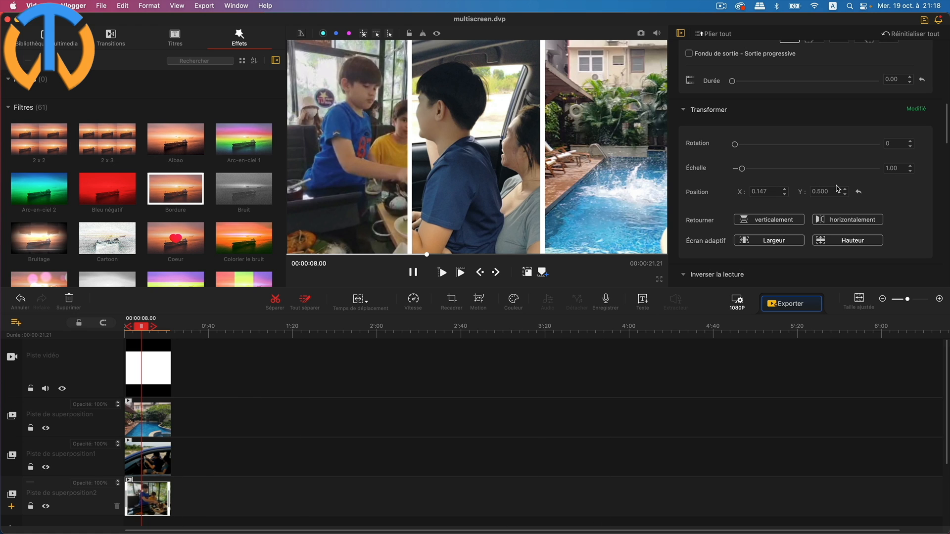
drag(735, 143, 740, 145)
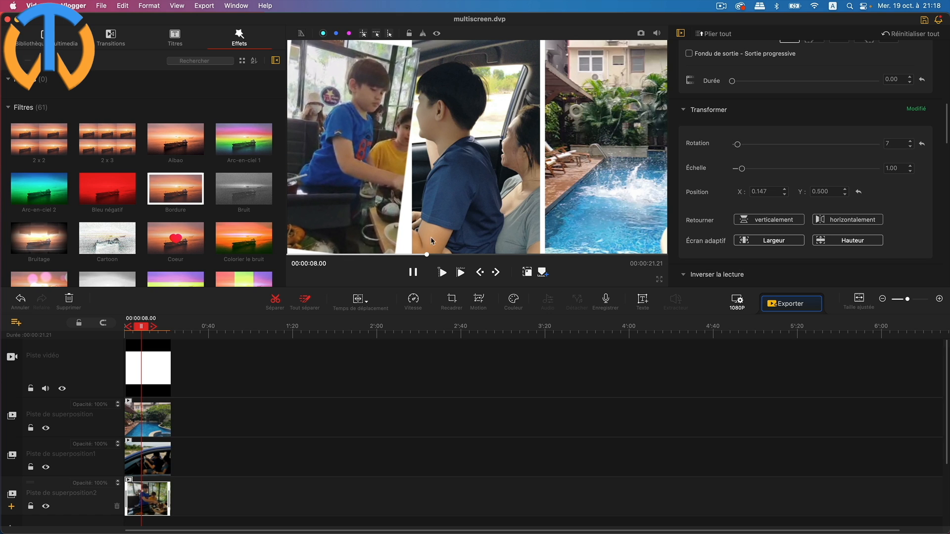
click(159, 469)
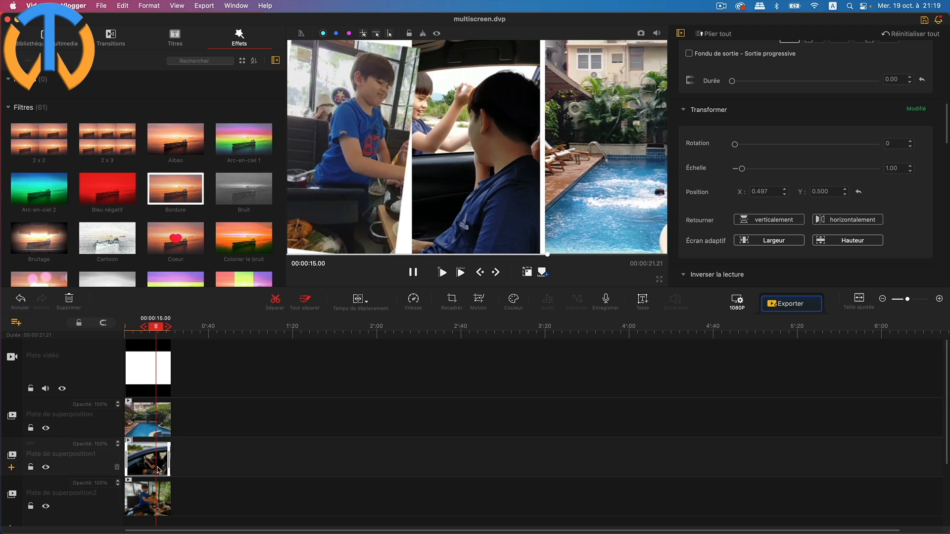
drag(735, 144, 738, 144)
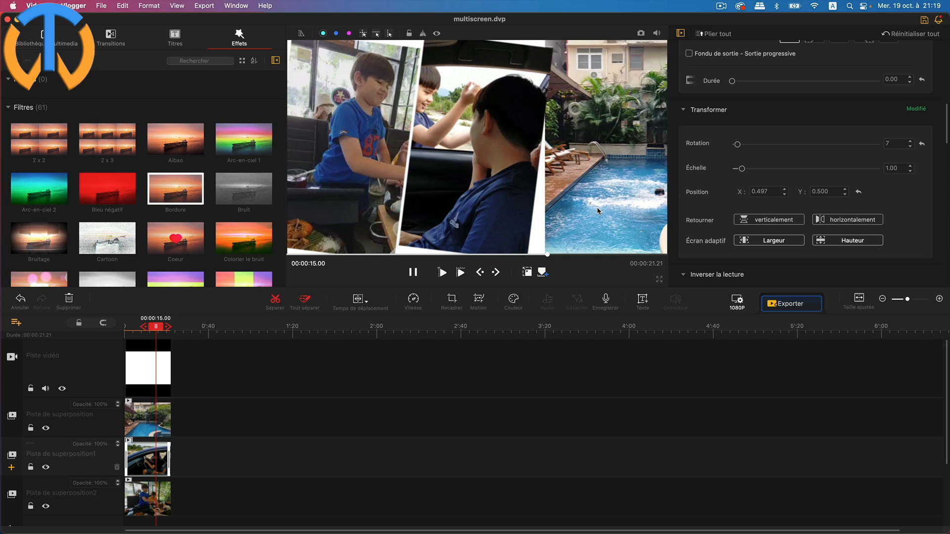
click(152, 420)
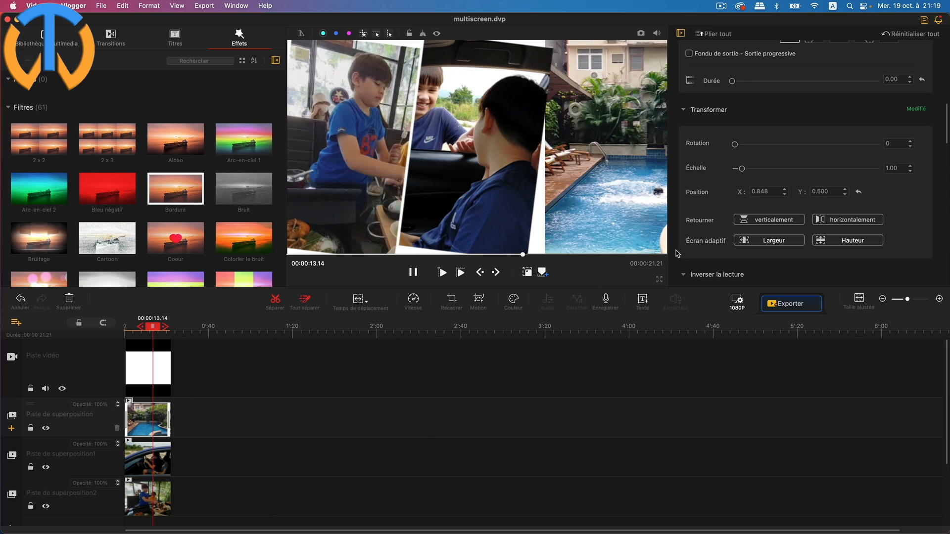
drag(736, 146, 741, 144)
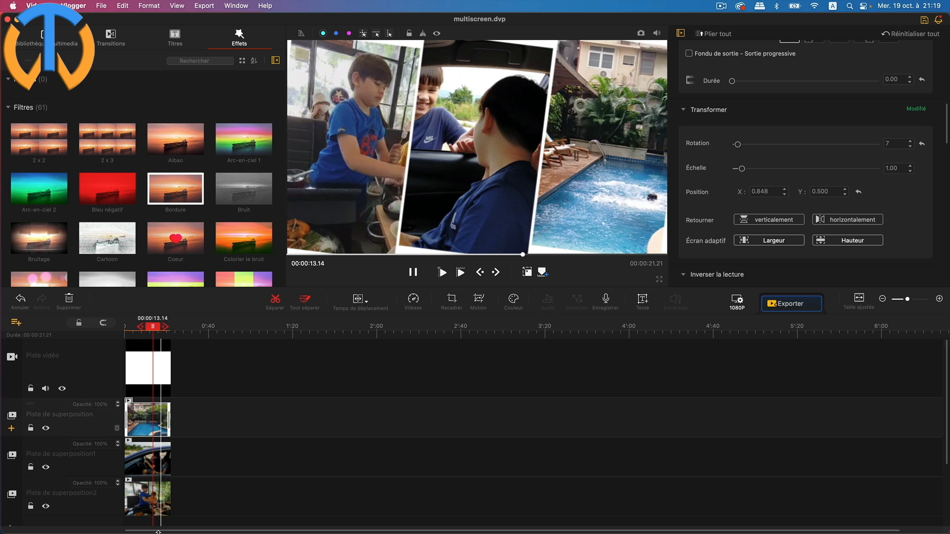
Step: Enlarge the tilted restaurant clip to a scale of 1.27 and reposition it to about X 0.123, Y 0.517
click(135, 499)
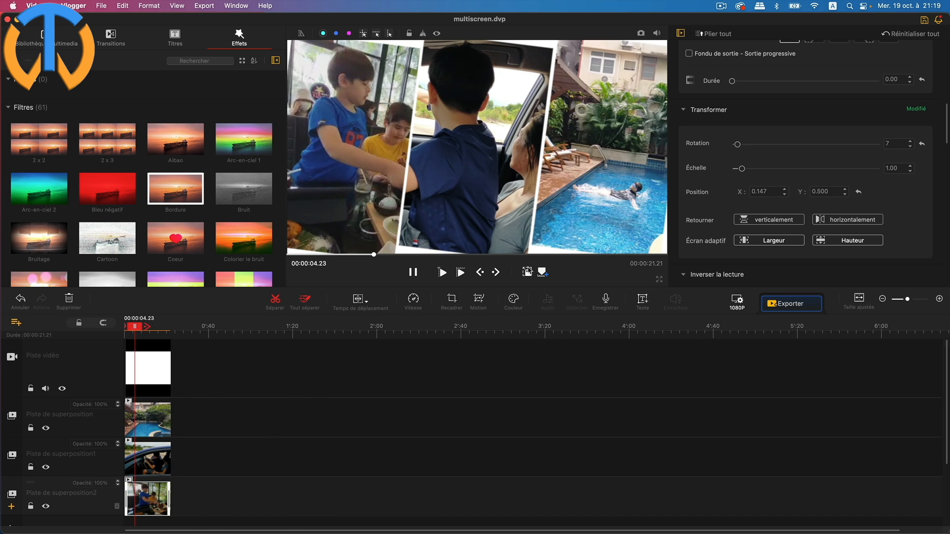
click(526, 272)
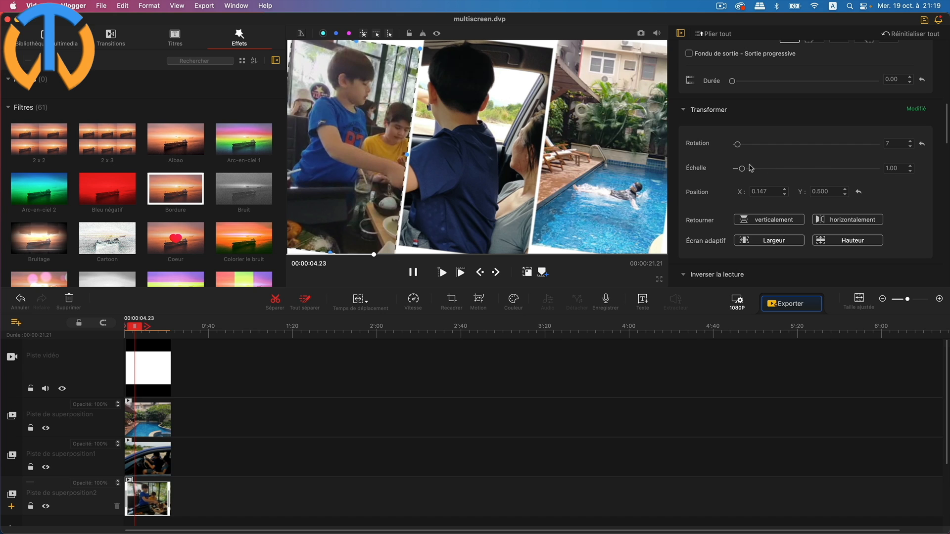
drag(742, 170, 744, 169)
drag(415, 194, 375, 186)
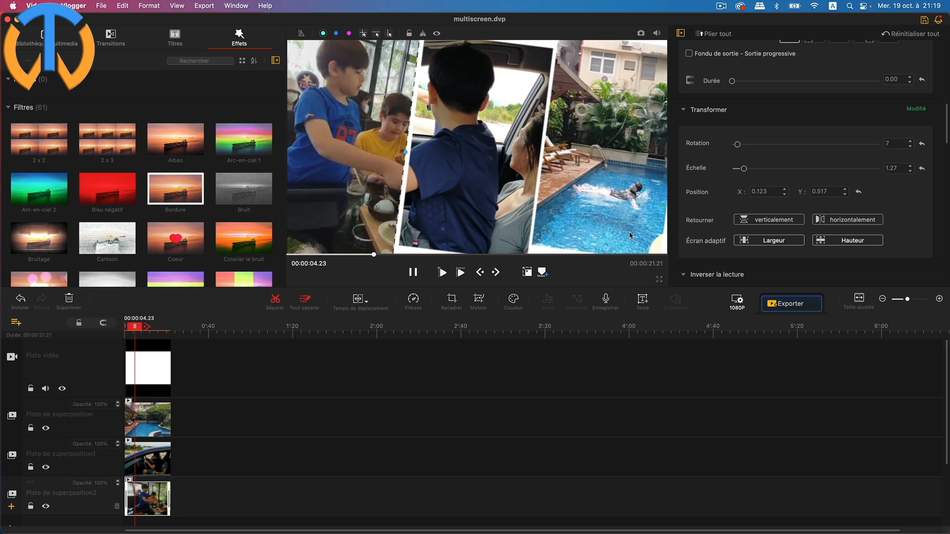
Step: Enlarge the tilted car clip to a scale of 1.25 and reposition it to about X 0.515, Y 0.514
click(167, 458)
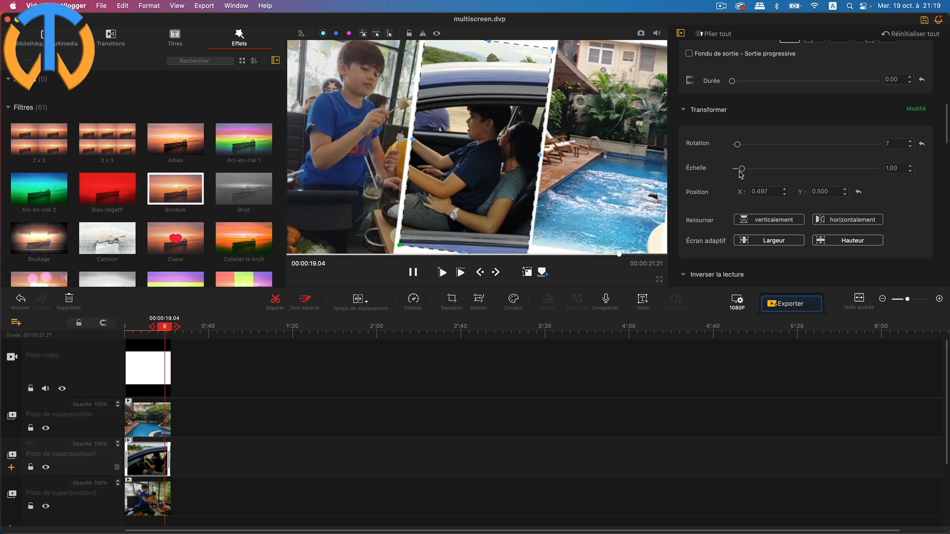
drag(740, 169, 743, 169)
drag(498, 185, 505, 188)
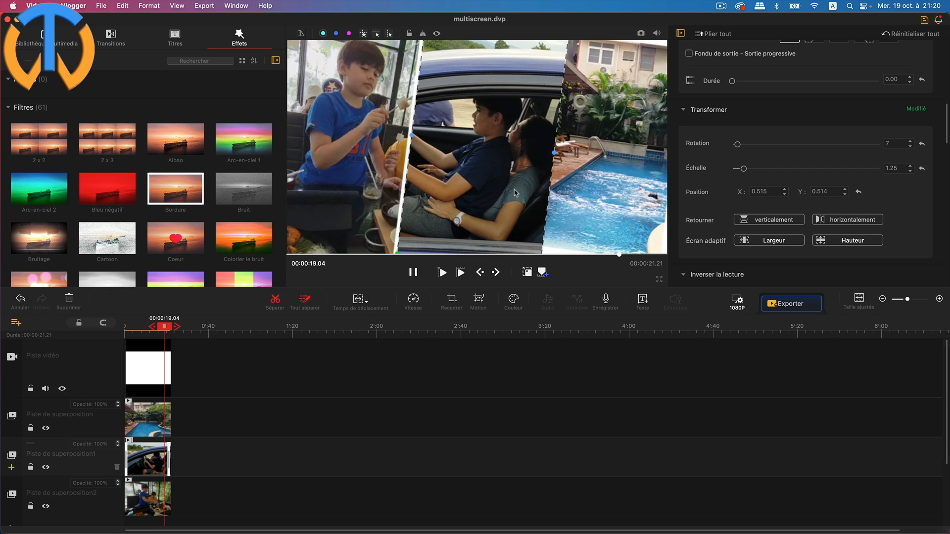
Step: Enlarge the tilted pool clip to a scale of 1.13 at about X 0.894, Y 0.486, and play the result
click(153, 419)
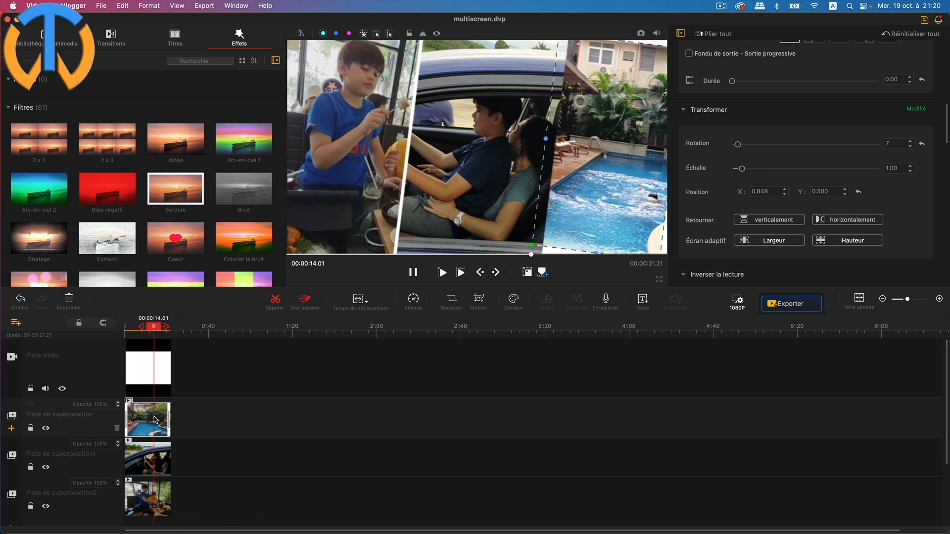
drag(631, 185, 646, 178)
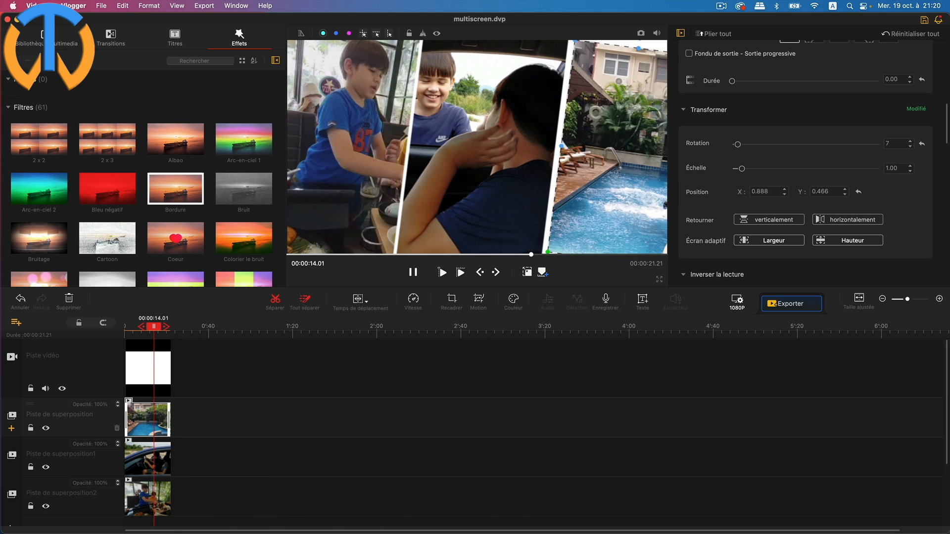
drag(740, 170, 742, 171)
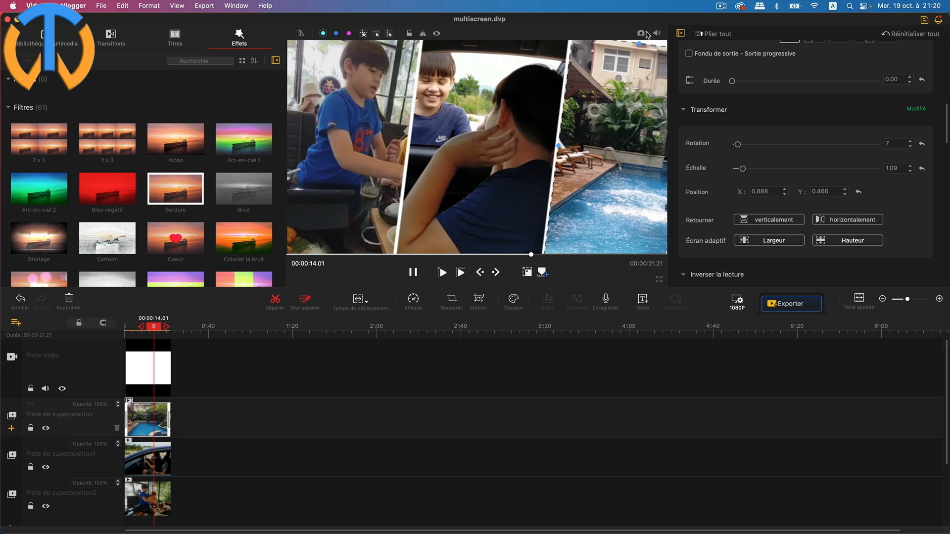
drag(615, 124, 615, 118)
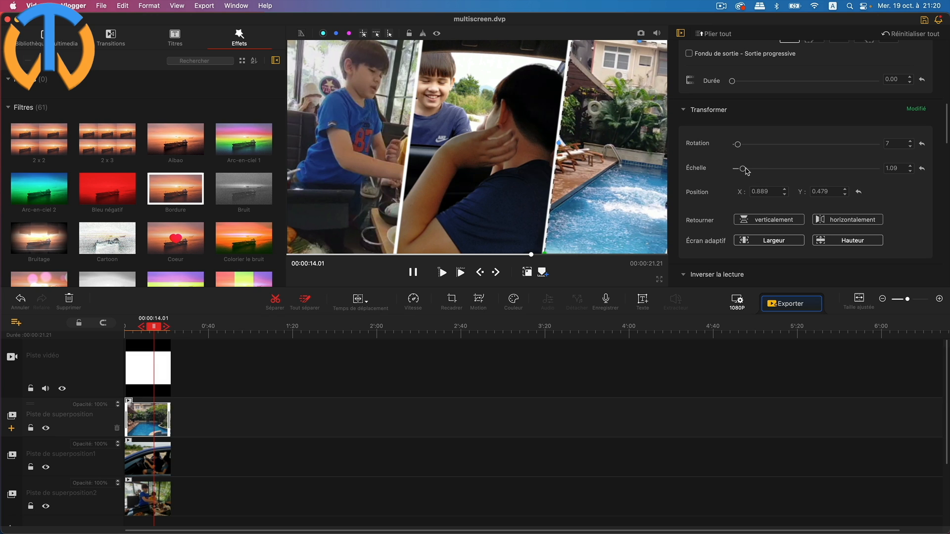
drag(747, 171, 747, 171)
drag(587, 192, 584, 192)
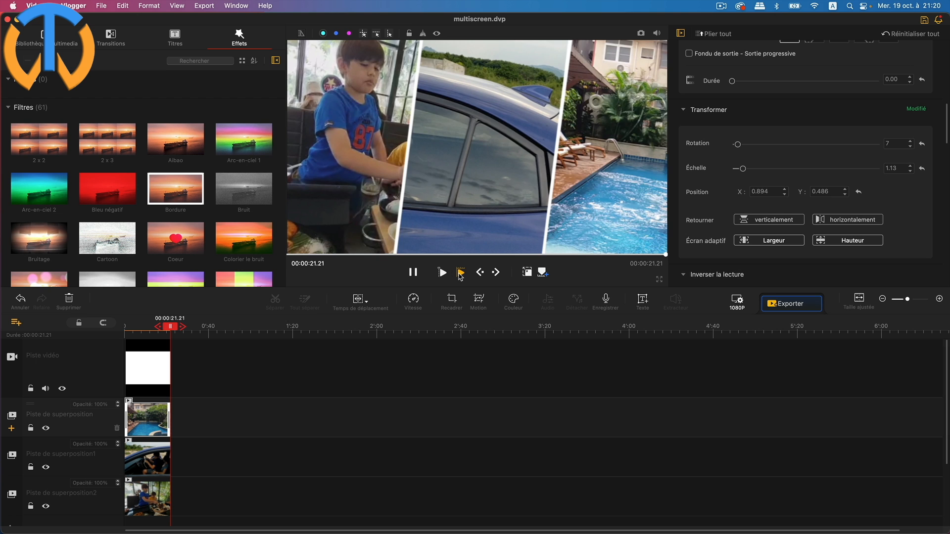
click(460, 273)
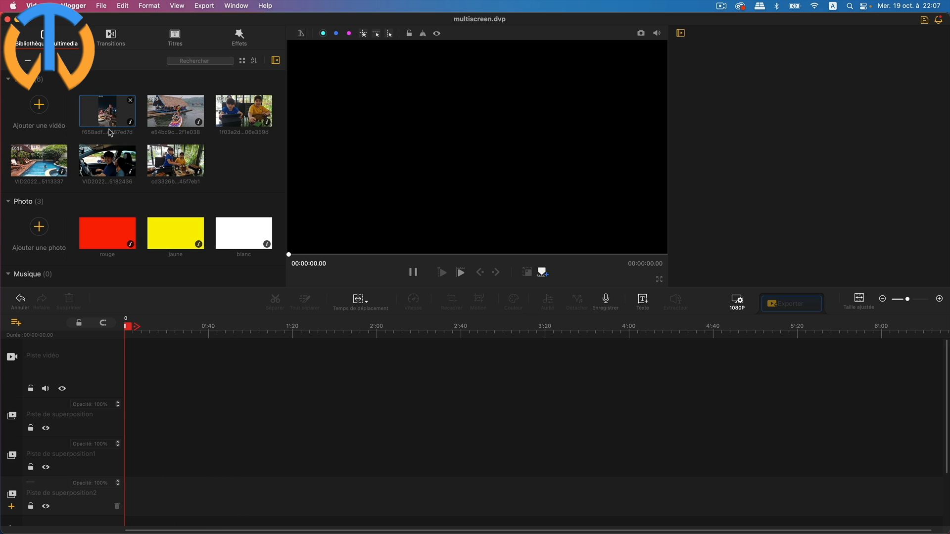
Step: Add the vertical night dinner clip to the first overlay track and enlarge it to a scale of 1.49 at about X 0.807, Y 0.610
drag(104, 114, 133, 419)
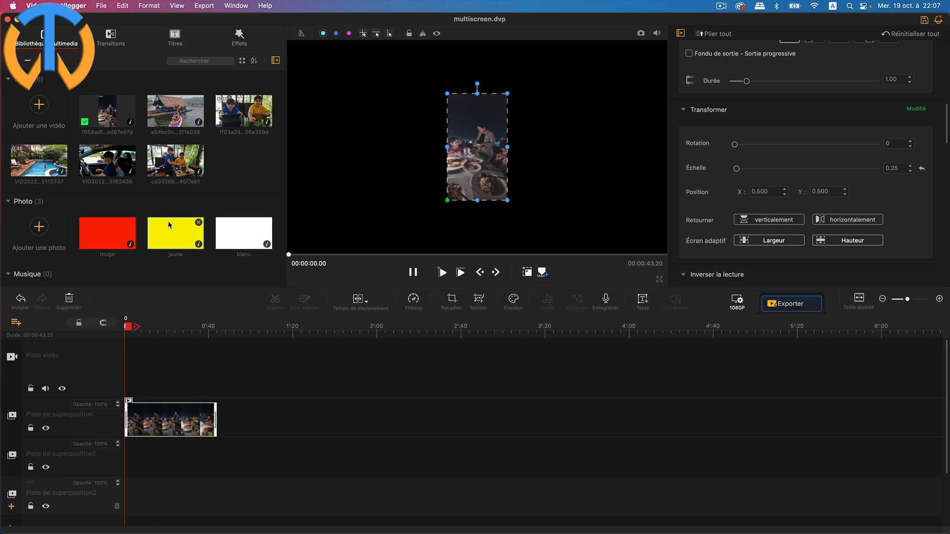
drag(478, 166, 635, 116)
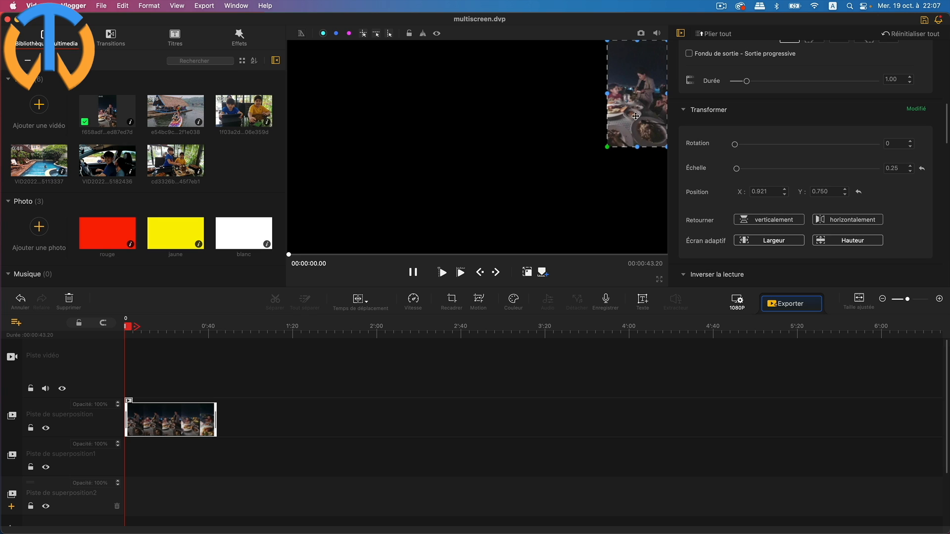
drag(607, 148, 520, 236)
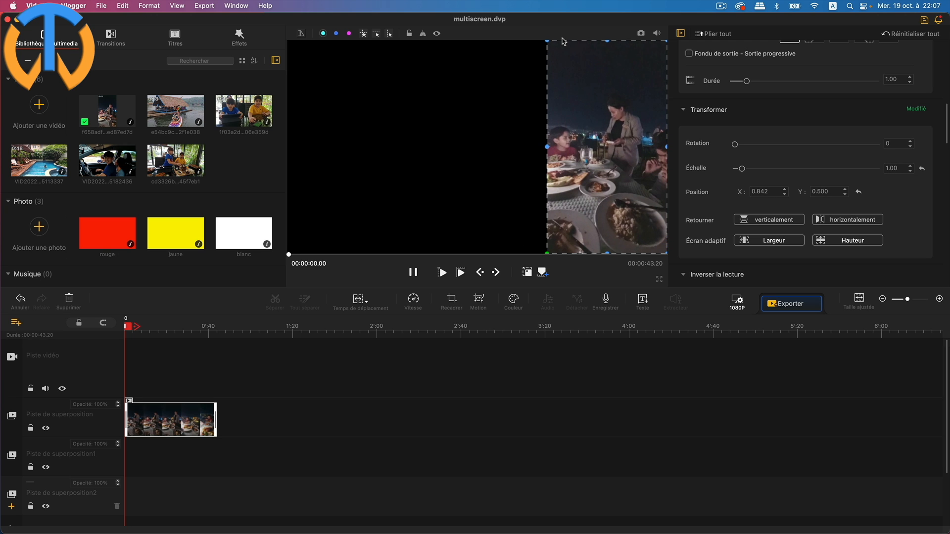
drag(547, 42, 508, 1)
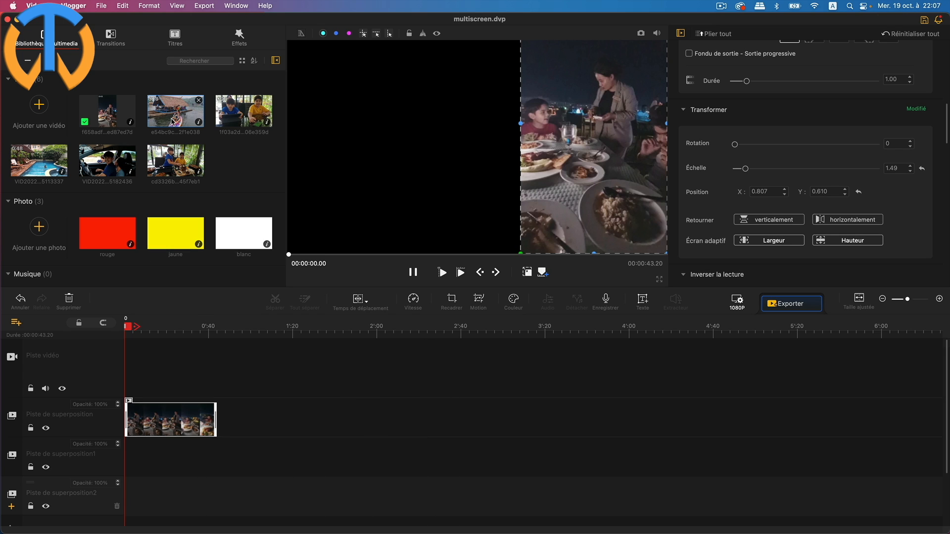
Step: Place the lake clip on the second overlay track at about X 0.354, Y 0.750, and trim the dinner clip to its length
drag(173, 117, 134, 456)
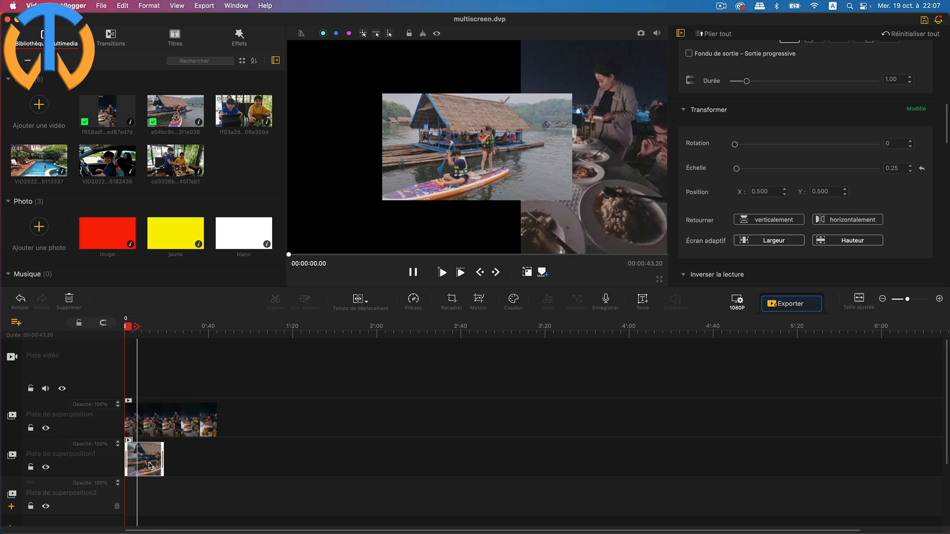
click(187, 424)
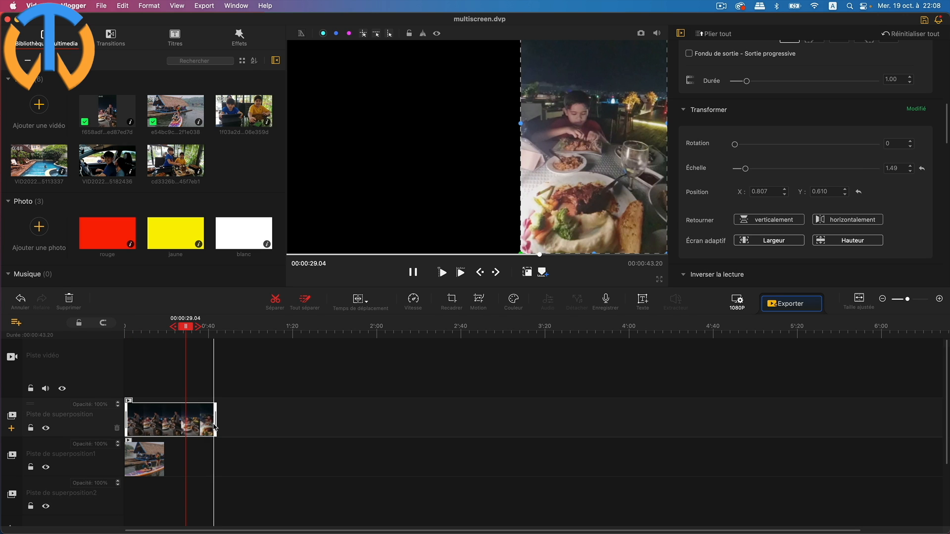
drag(214, 424, 163, 424)
click(137, 464)
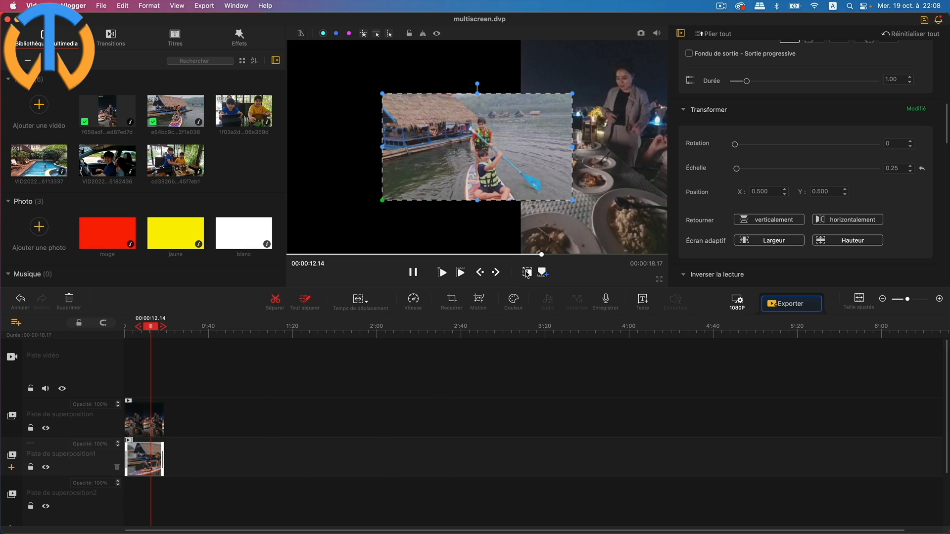
drag(514, 123, 457, 68)
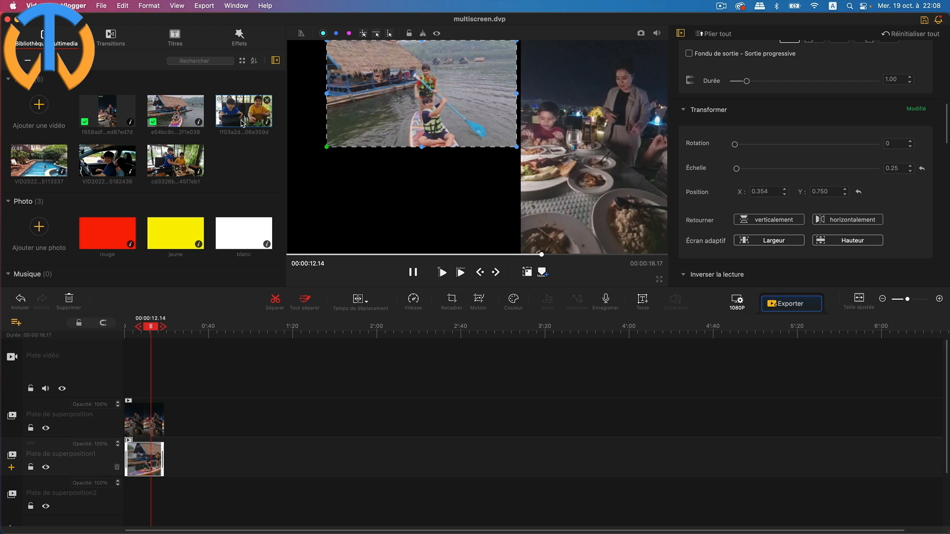
Step: Add the clip of the two boys at the table to the third overlay track and enlarge it to fill the area below the lake clip
drag(244, 118, 164, 414)
click(151, 425)
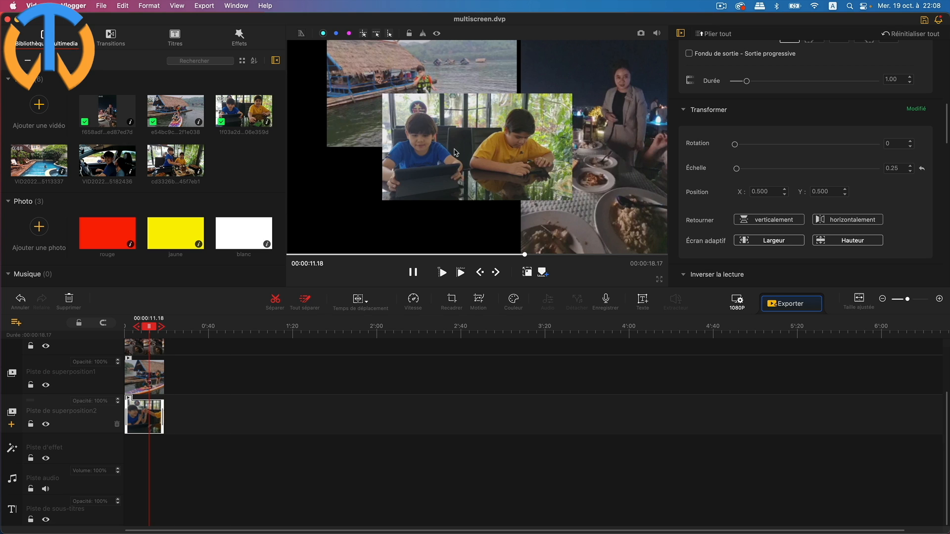
click(486, 189)
drag(485, 168, 428, 228)
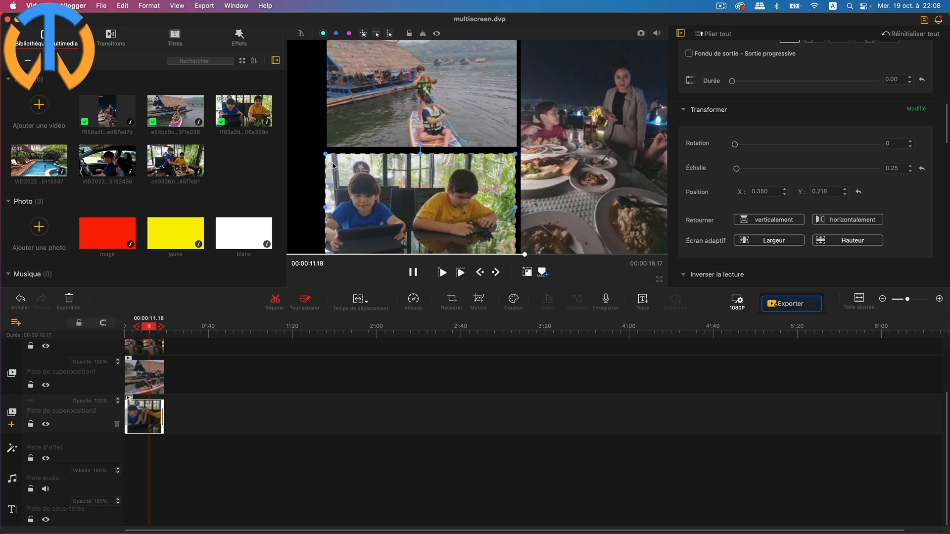
drag(324, 153, 289, 131)
drag(384, 198, 383, 217)
Step: Enlarge the lake clip to a scale of 0.36 at about X 0.302, Y 0.802
click(414, 126)
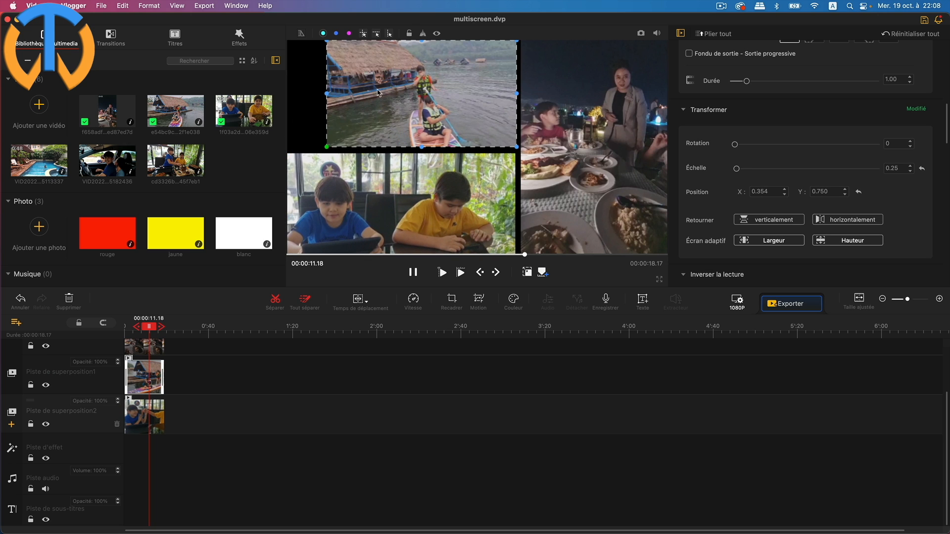
drag(309, 32, 289, 19)
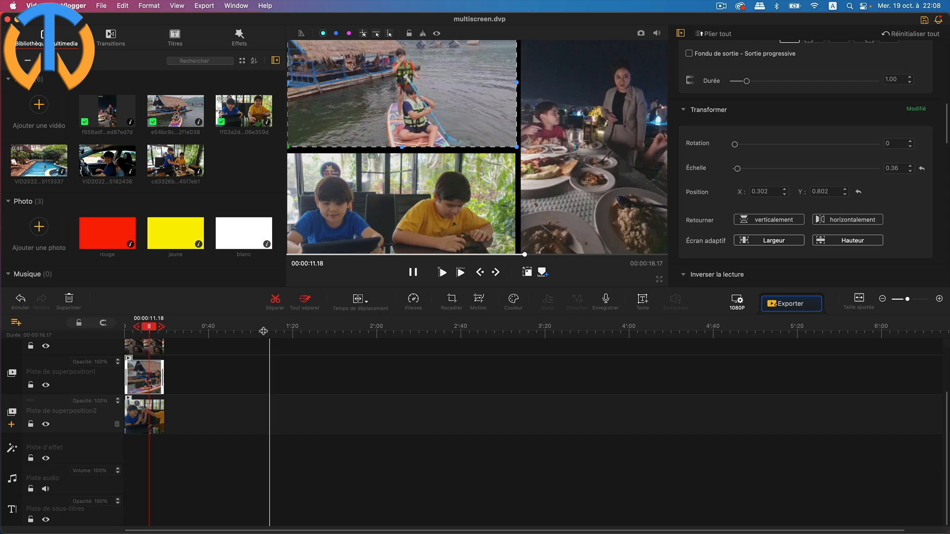
Step: Preview the three-panel layout from the start and place the white image on the video track, trimmed to the length of the clips
scroll(251, 410, up, 3)
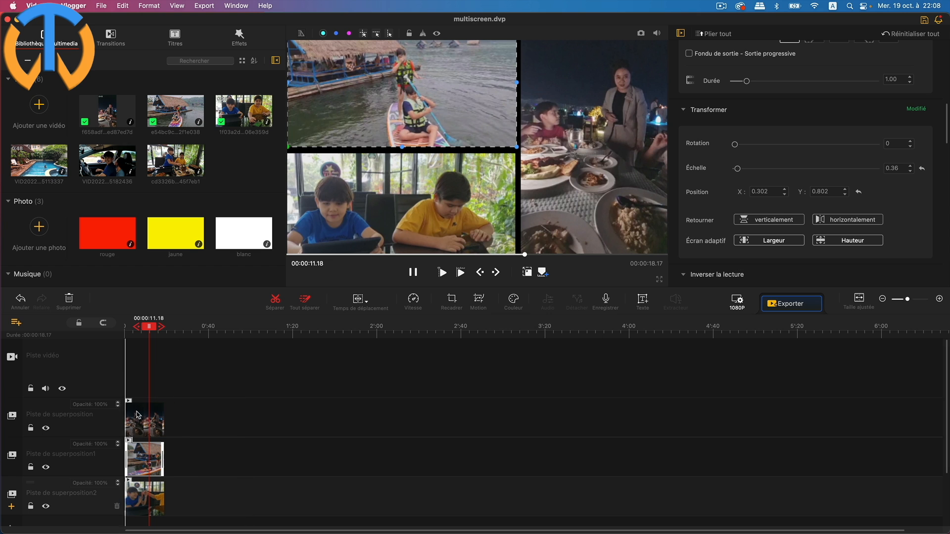
drag(150, 327, 106, 330)
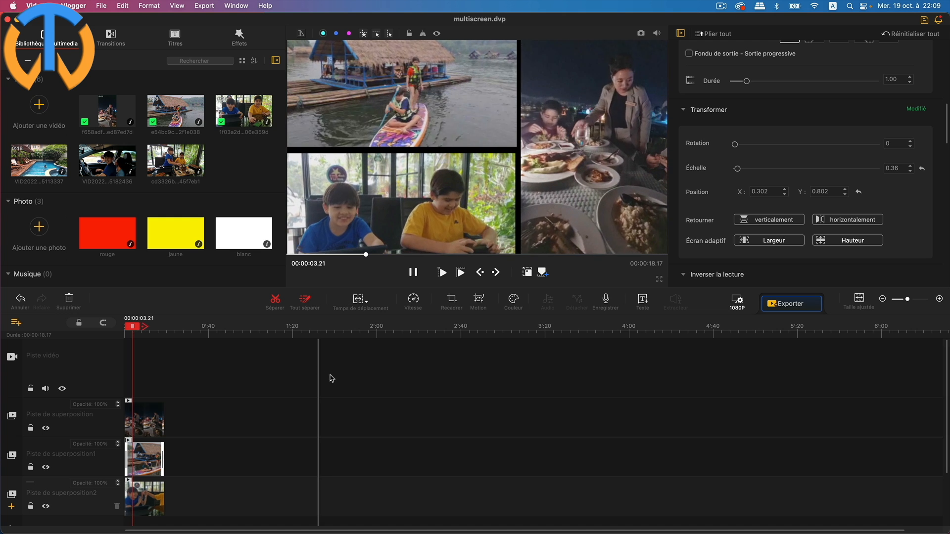
click(413, 273)
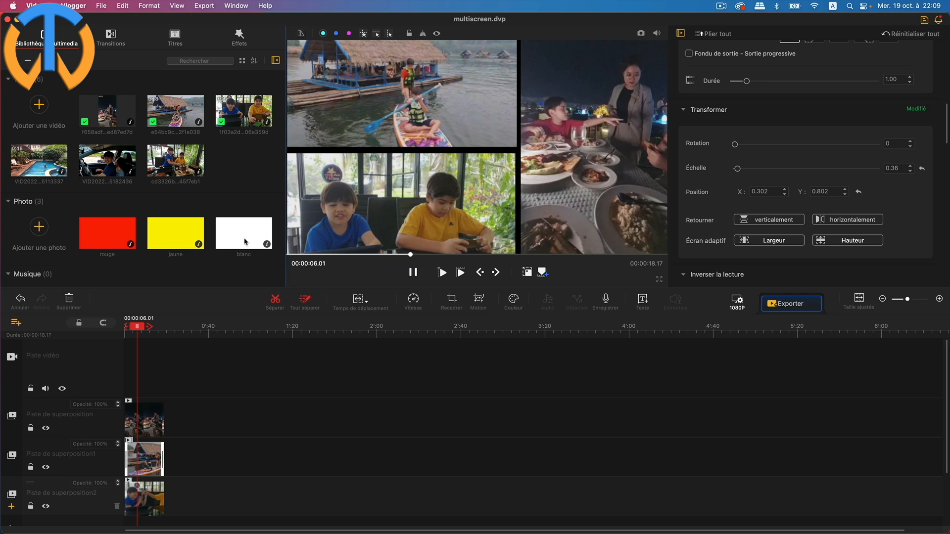
drag(186, 339, 162, 367)
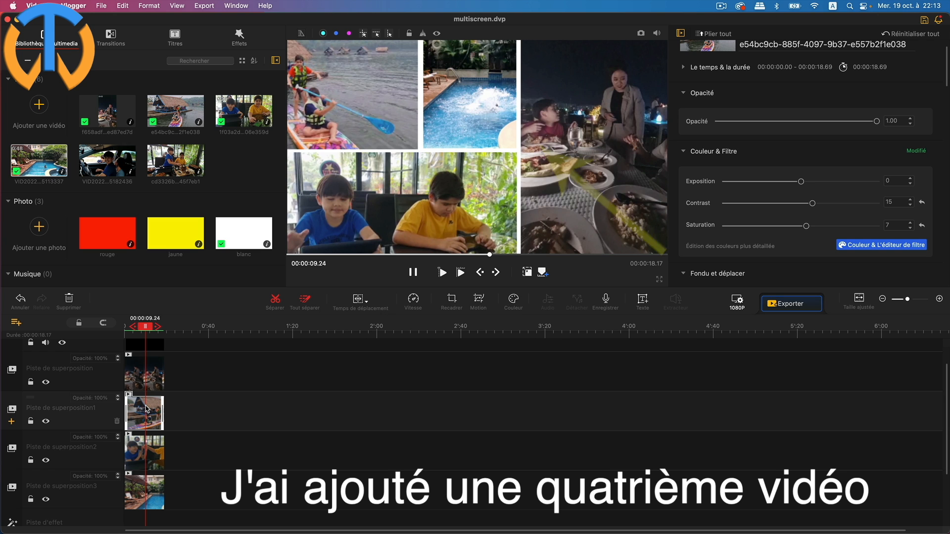
Step: Delete the lake clip and put the Crédit 4 title in its place on the second overlay track
key(Delete)
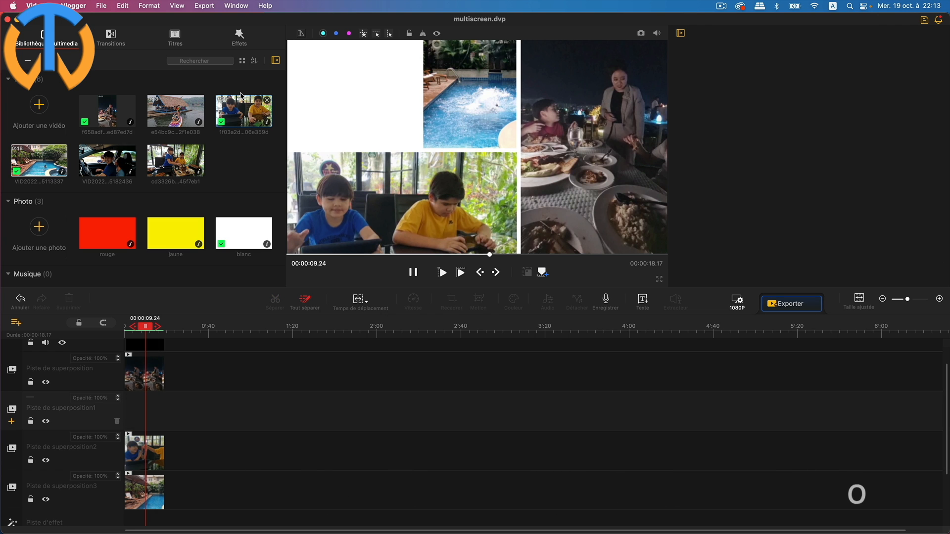
click(184, 40)
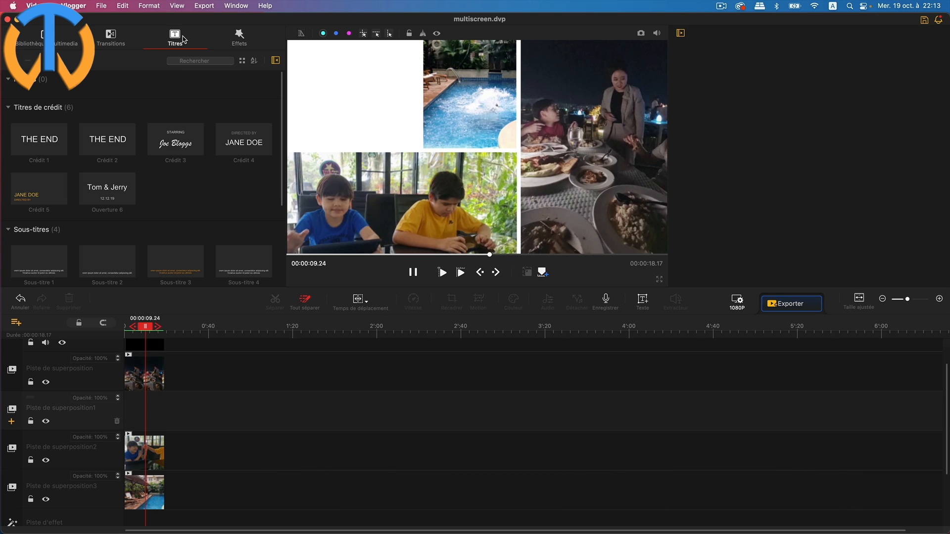
drag(256, 150, 135, 410)
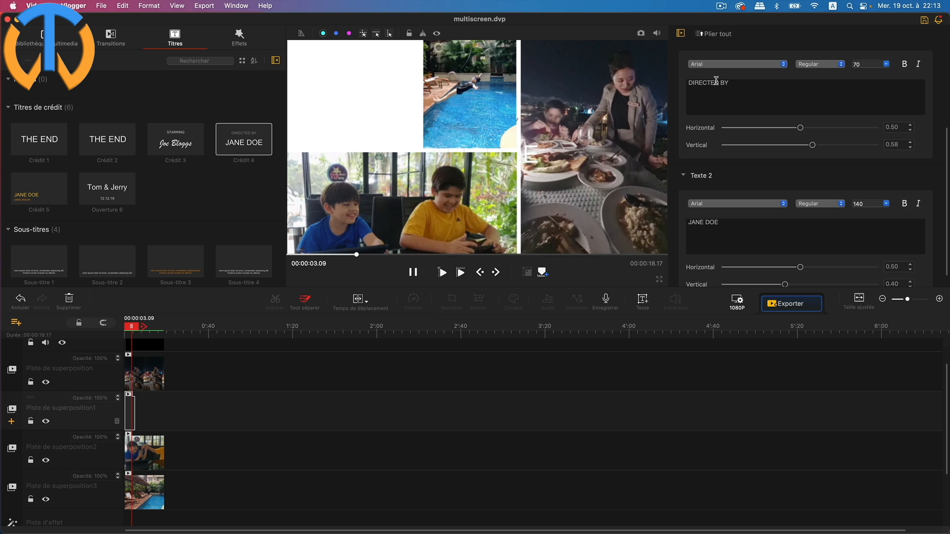
Step: Delete the white background image from the video track
scroll(149, 376, up, 2)
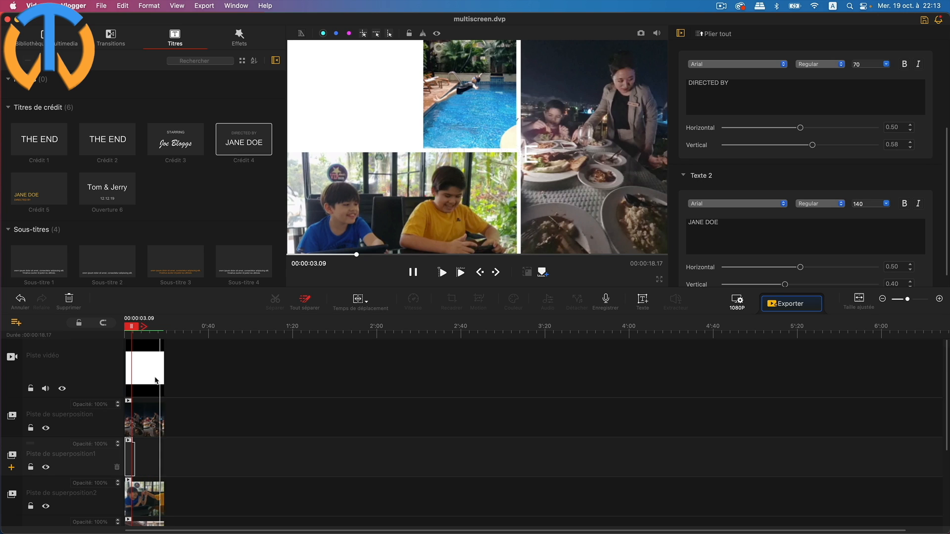
click(140, 372)
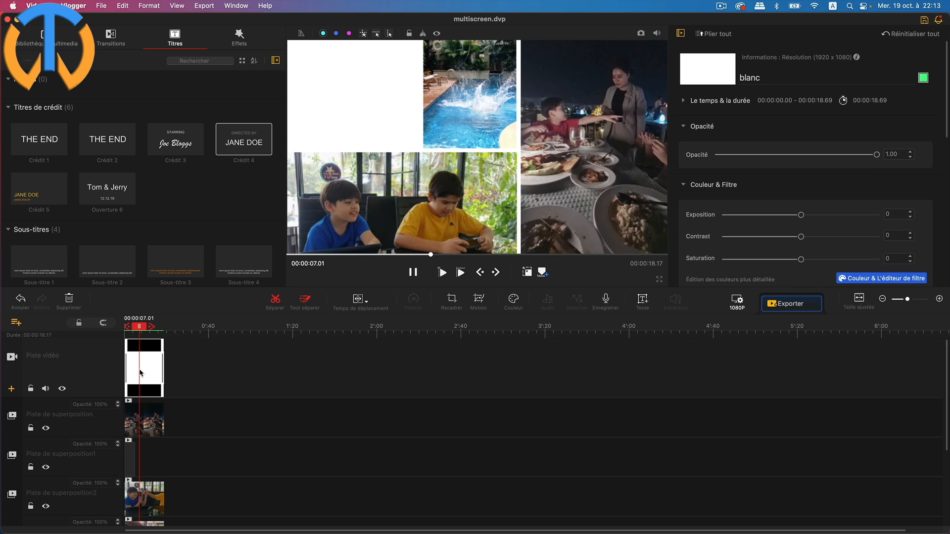
key(Delete)
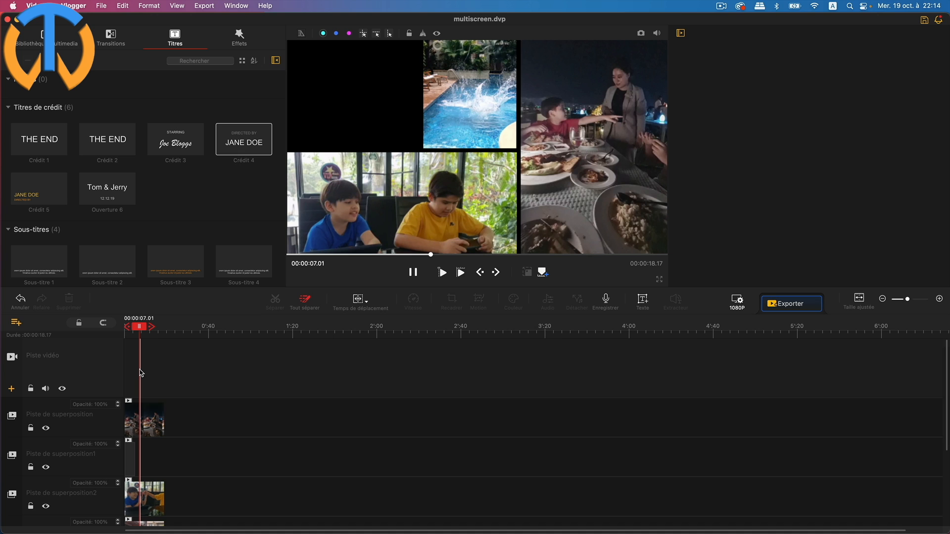
Step: Change the title's first text to "Dirigé par" and move it to horizontal 0.18, vertical 0.81
scroll(141, 374, down, 5)
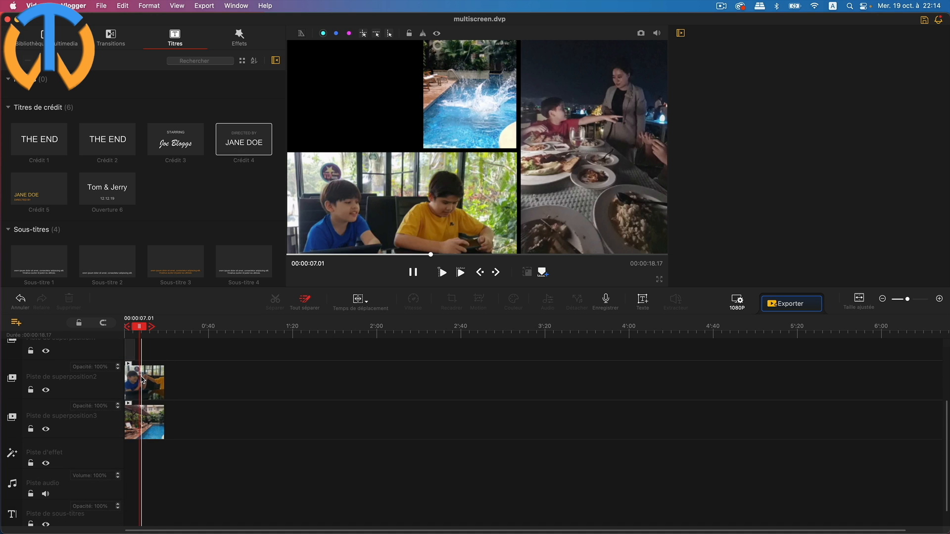
scroll(143, 381, up, 3)
click(132, 429)
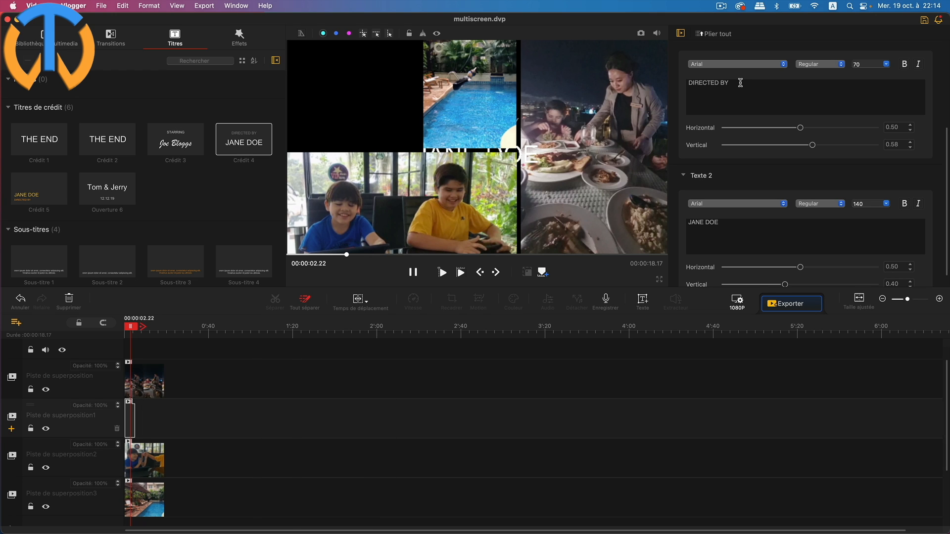
drag(740, 82, 643, 77)
text(Dirigé par)
drag(799, 129, 749, 128)
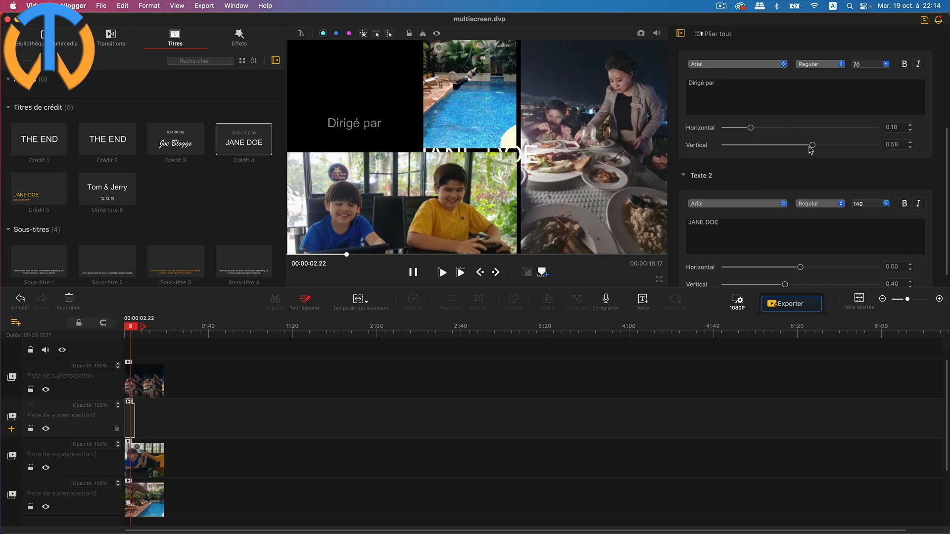
drag(813, 147, 848, 145)
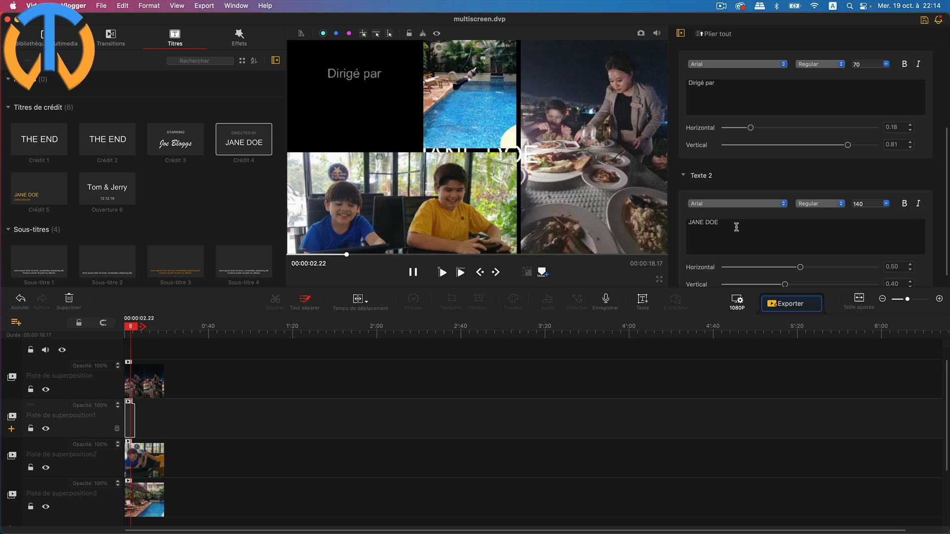
Step: Set the title's second text to "Toptutoweb" at size 120, horizontal 0.17, vertical 0.64, and return to the start to play it
drag(734, 226, 683, 223)
text(Toptutoweb)
drag(799, 267, 816, 285)
drag(753, 268, 752, 268)
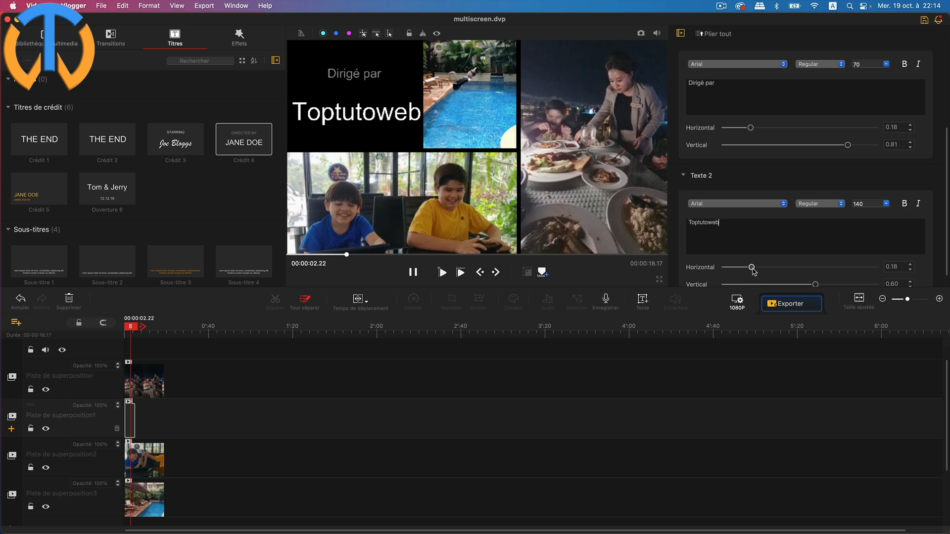
click(886, 203)
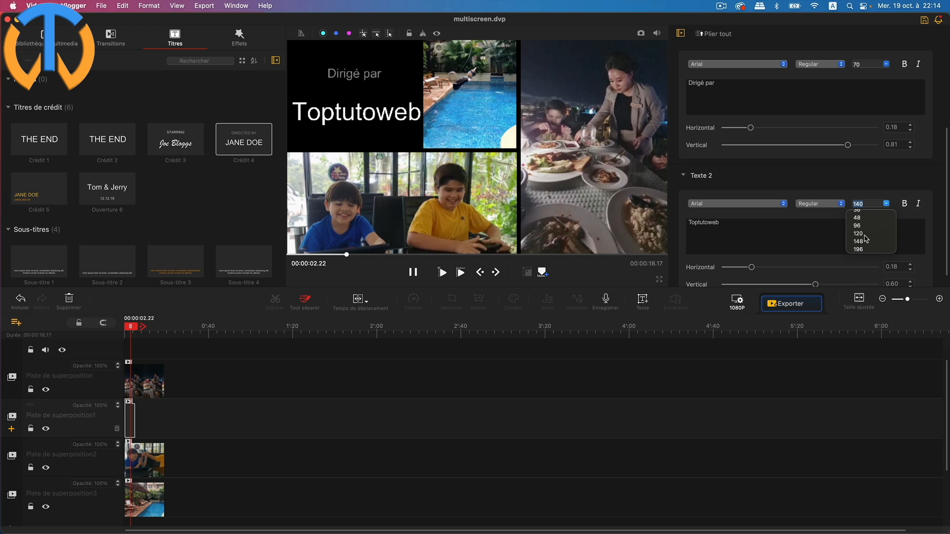
click(861, 233)
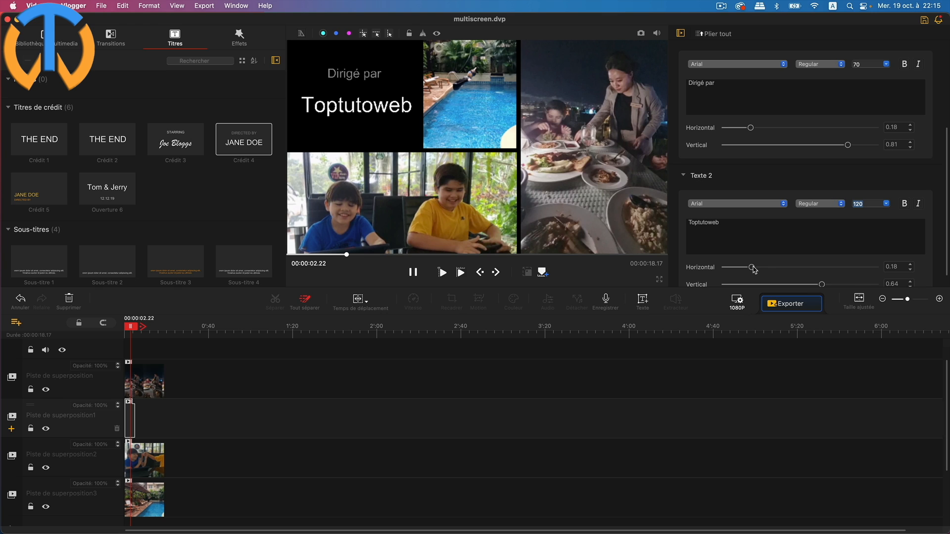
drag(752, 267, 750, 267)
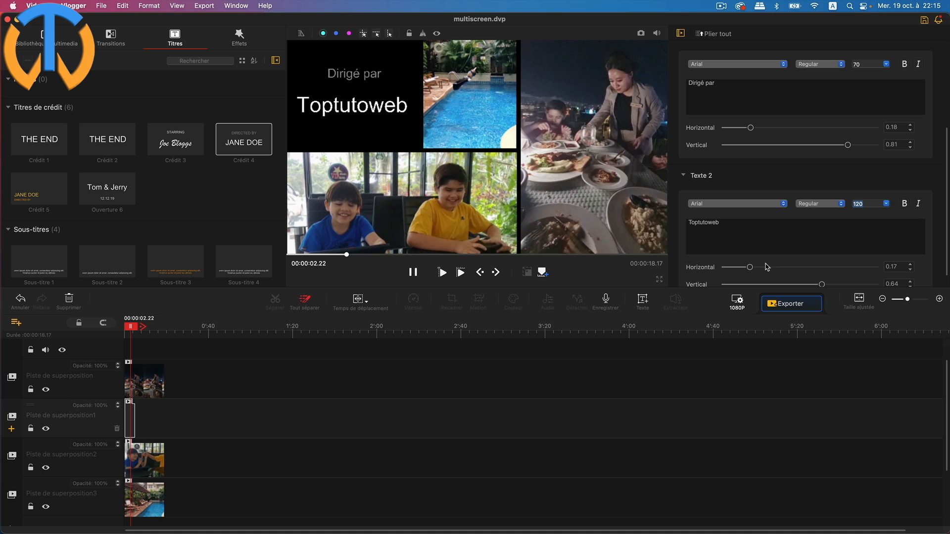
drag(131, 326, 102, 326)
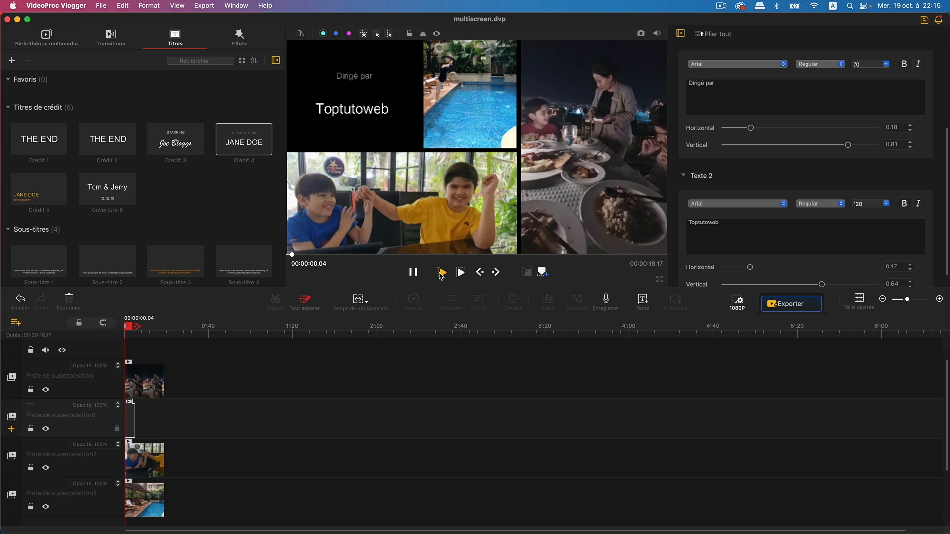